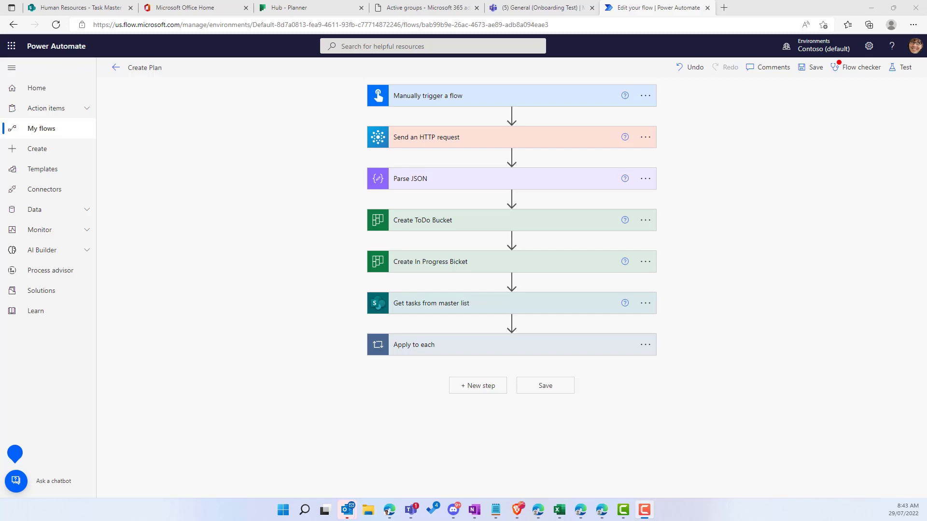
# - Start building an instant cloud flow that uses the "Manually trigger a flow" trigger
pyautogui.click(44, 153)
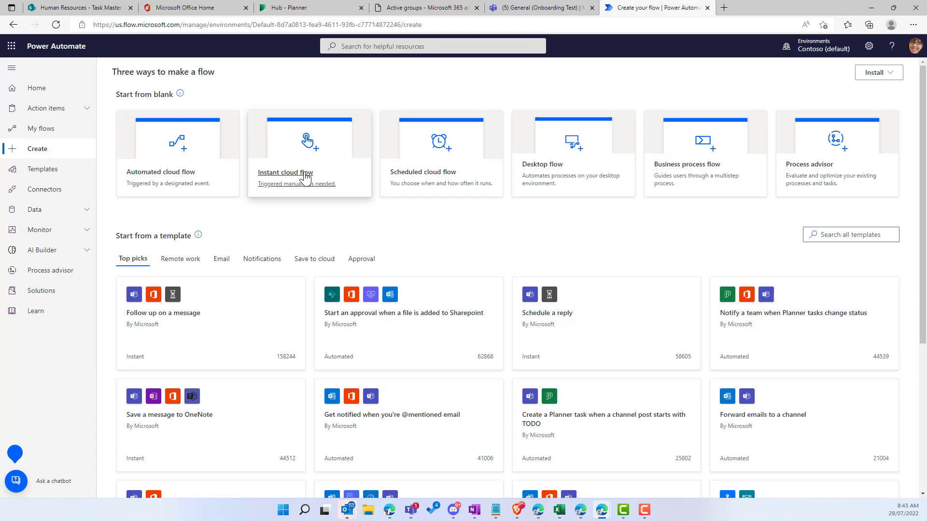
pyautogui.click(306, 178)
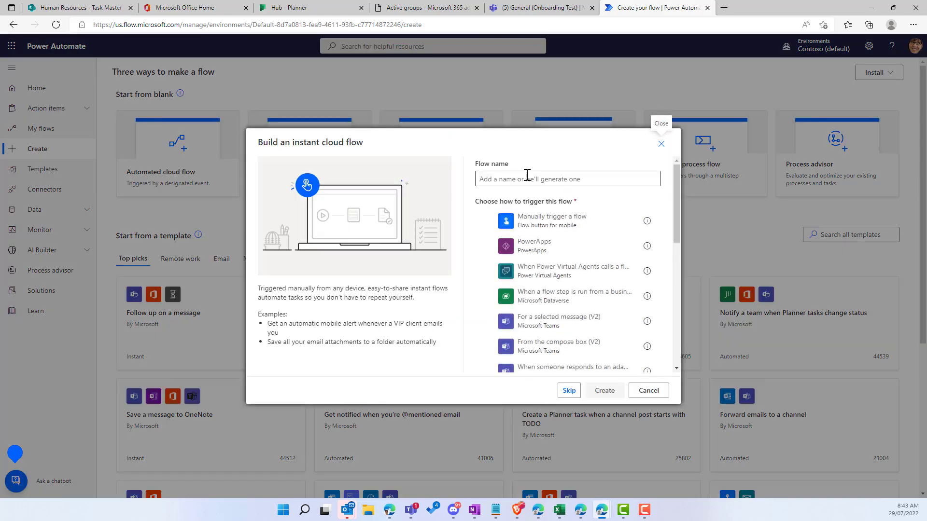
pyautogui.click(538, 228)
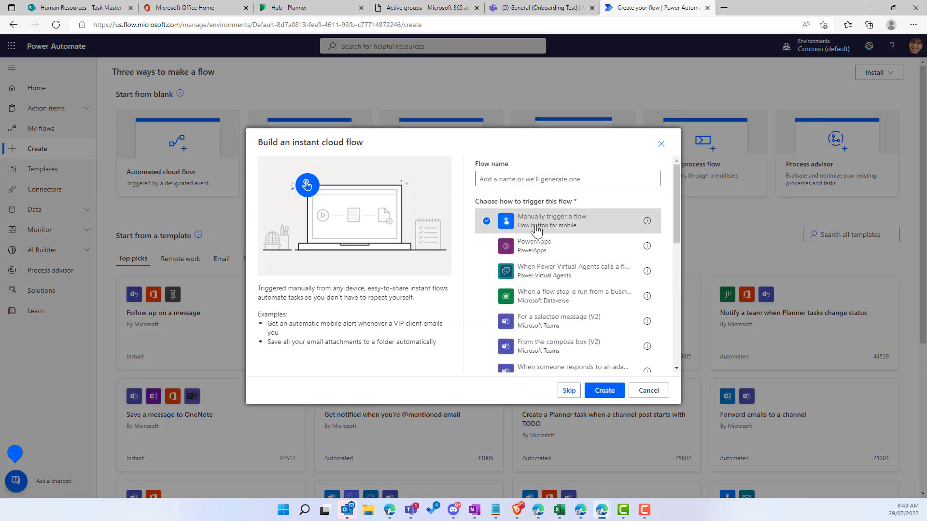
# - Name the flow "Create On Boarding Tasks from Master" and create it
pyautogui.click(547, 180)
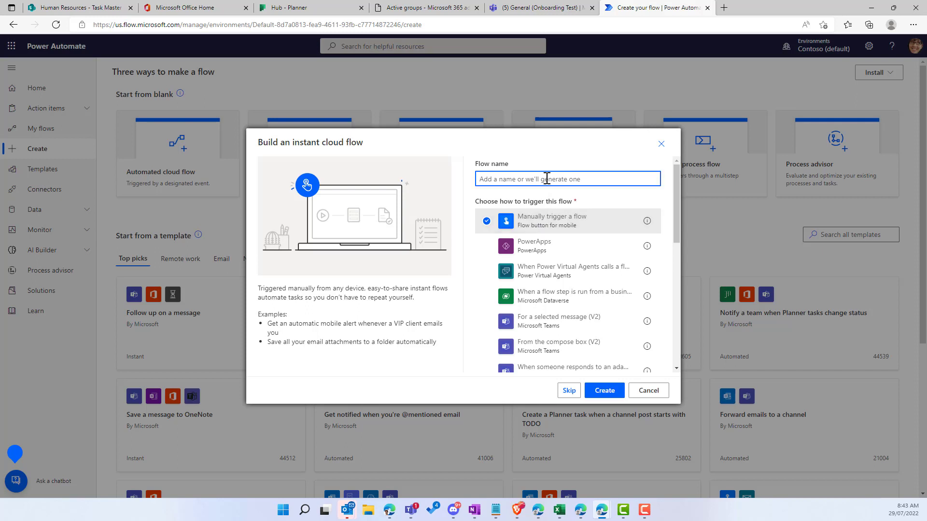
pyautogui.write('Create')
pyautogui.write(' O')
pyautogui.write('n Boarding Task')
pyautogui.write('s for New')
pyautogui.press('BackSpace')
pyautogui.press('BackSpace')
pyautogui.press('BackSpace')
pyautogui.press('BackSpace')
pyautogui.press('BackSpace')
pyautogui.press('BackSpace')
pyautogui.write('rom Master')
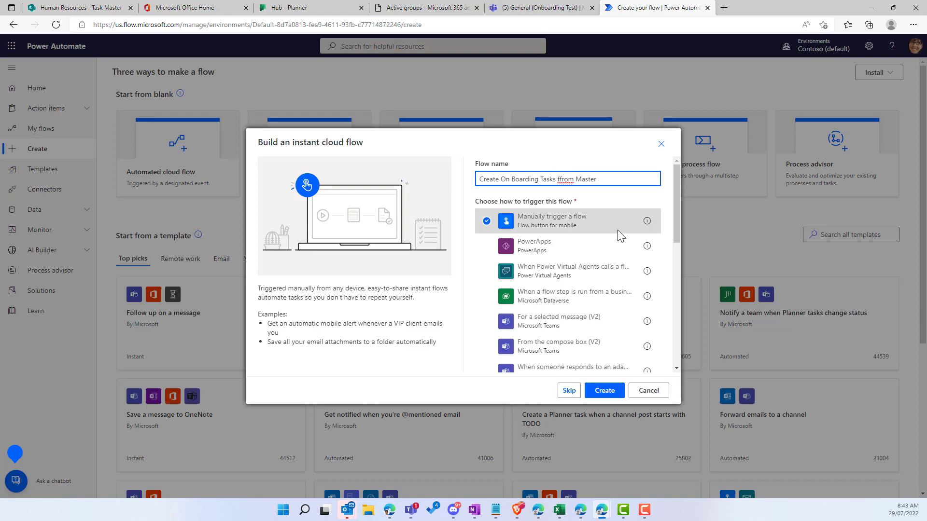
pyautogui.click(611, 391)
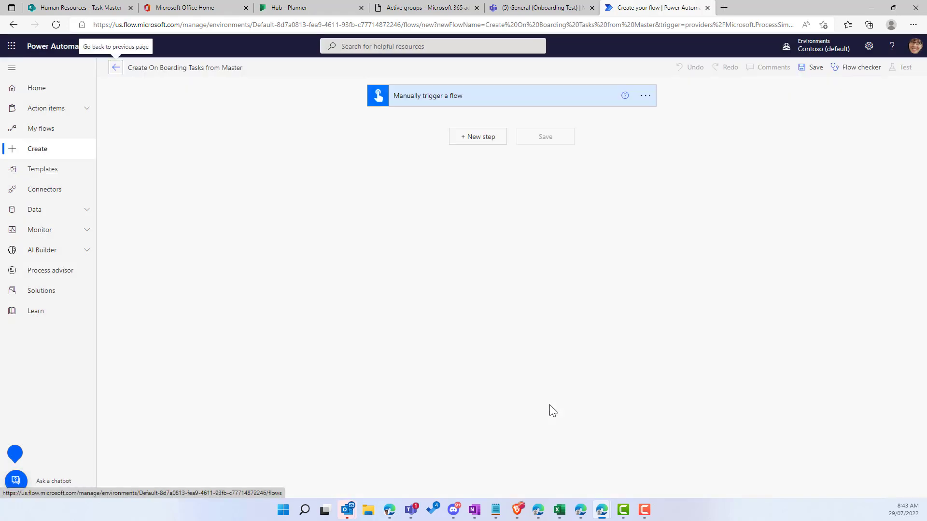
# - Search for office 365 and add the Office 365 Groups "Send an HTTP request" action below the trigger
pyautogui.click(481, 140)
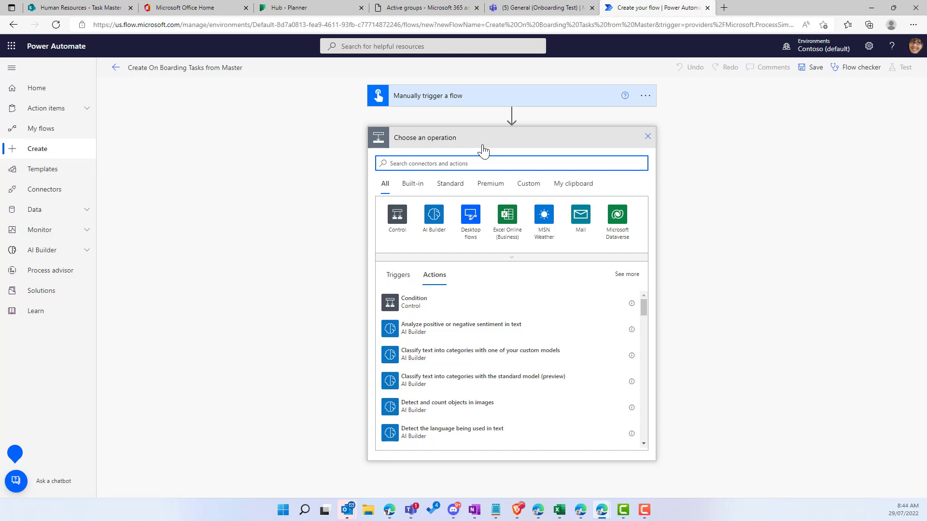
pyautogui.write('off')
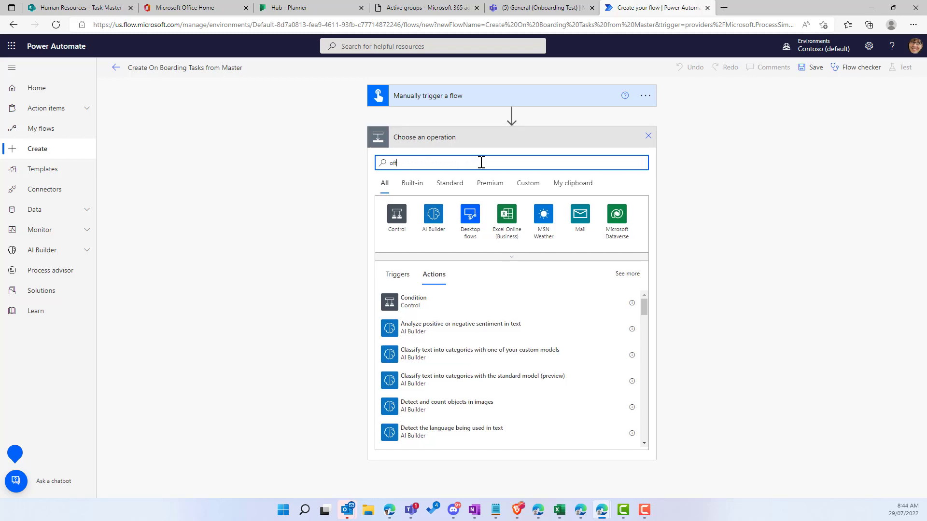
pyautogui.write('ice 365')
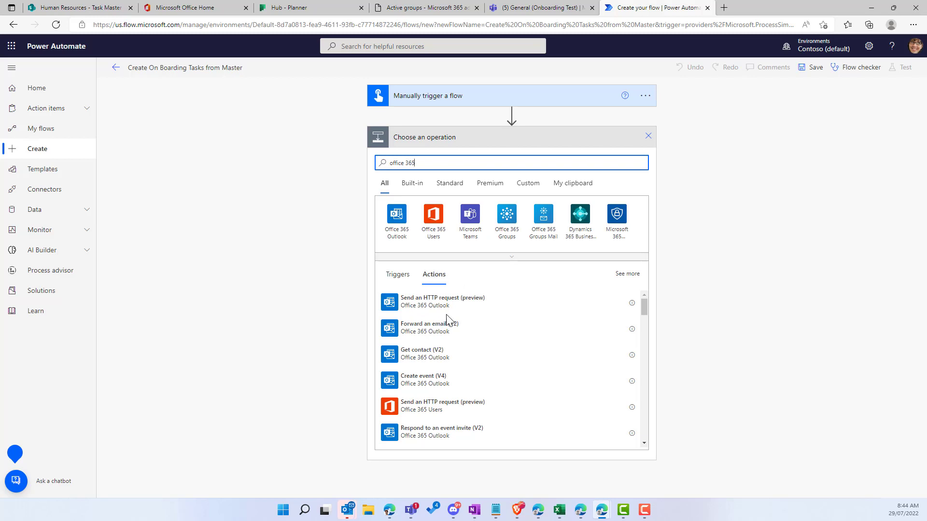
pyautogui.click(508, 223)
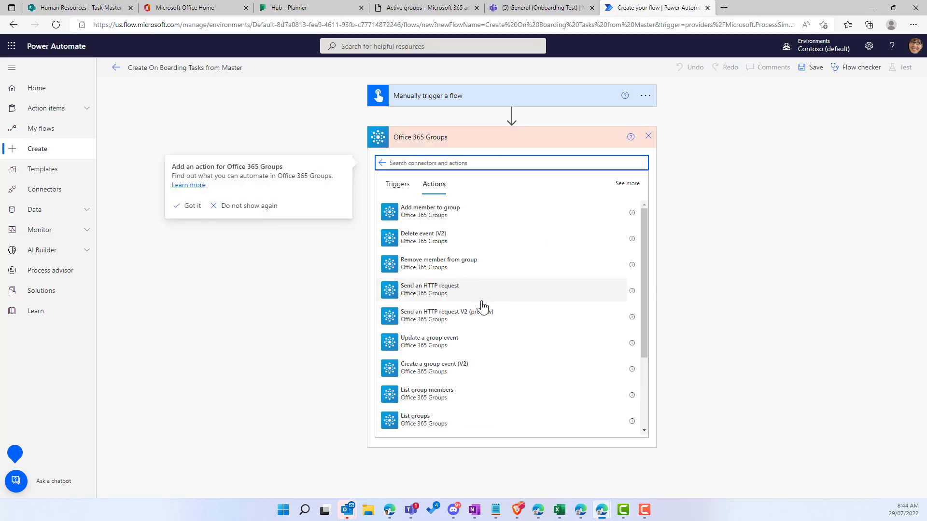
pyautogui.click(425, 294)
pyautogui.click(425, 292)
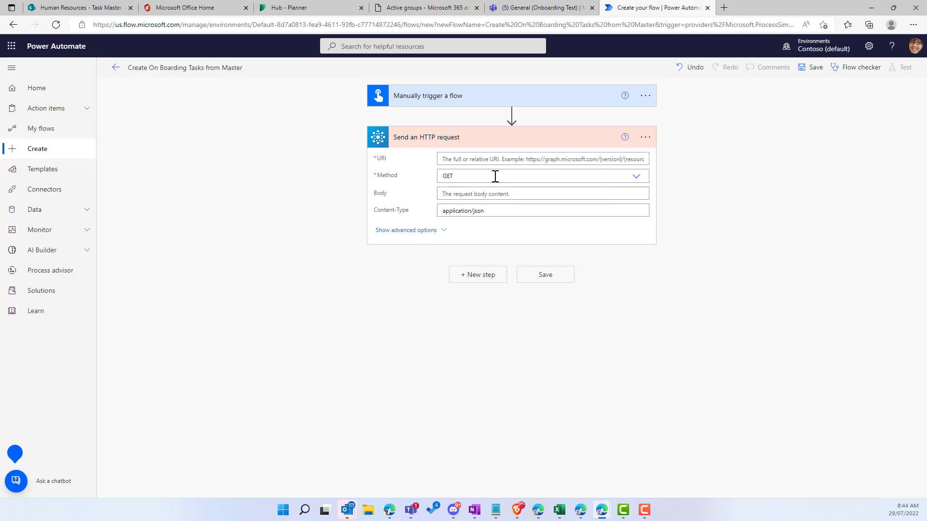
# - Set the HTTP request's method to POST
pyautogui.click(511, 176)
pyautogui.click(469, 203)
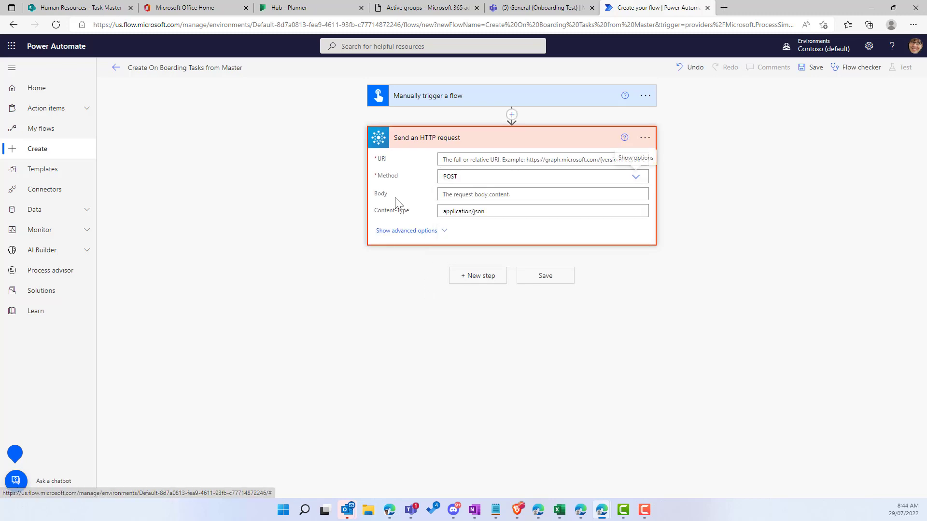
pyautogui.click(460, 196)
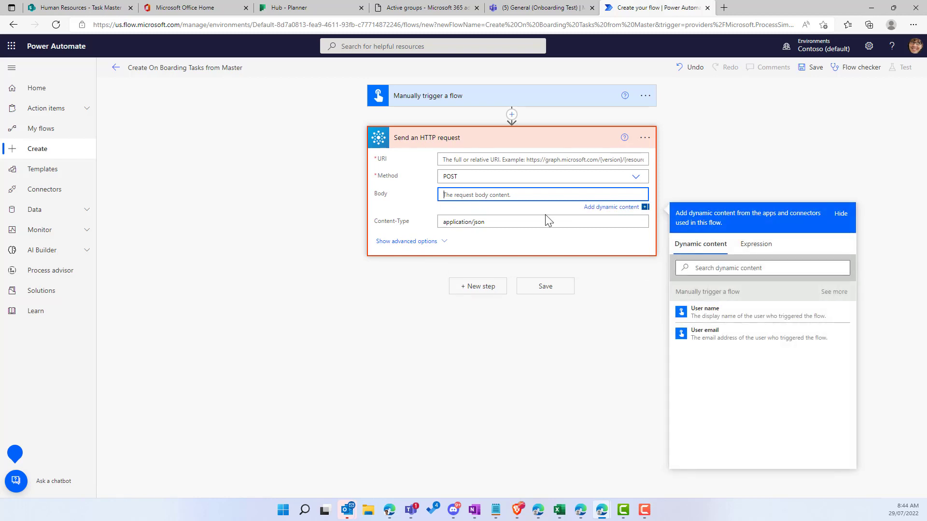
# - Open the existing Create Plan flow for editing in a separate browser tab and expand its "Send an HTTP request" action
pyautogui.rightClick(58, 129)
pyautogui.click(161, 143)
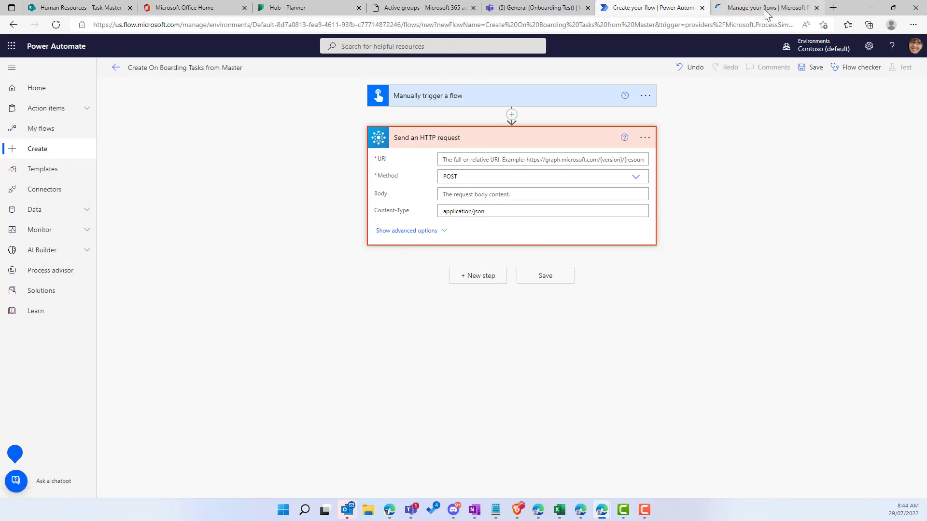
pyautogui.click(764, 8)
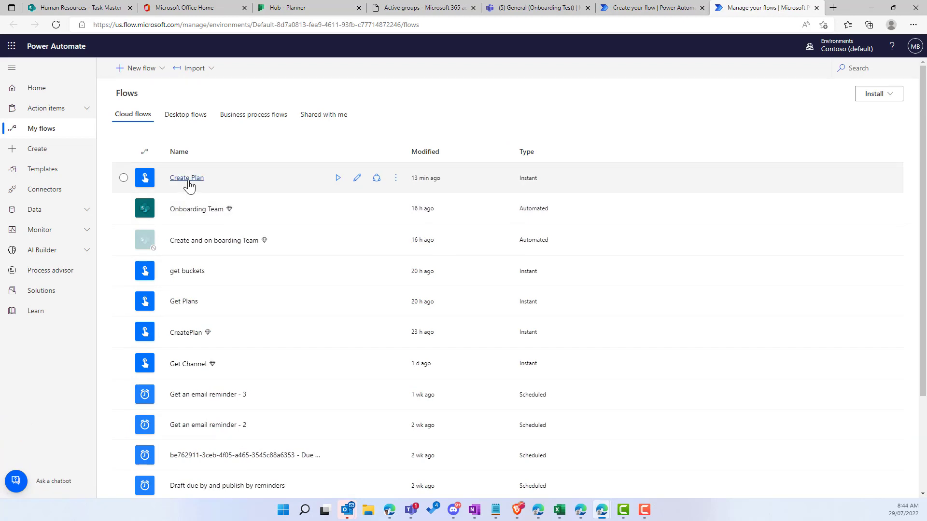
pyautogui.click(357, 179)
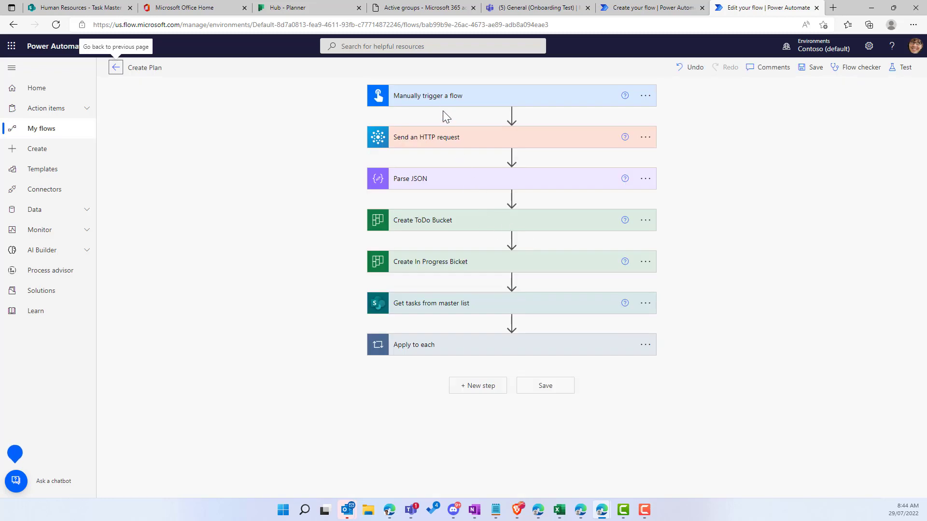
pyautogui.click(437, 139)
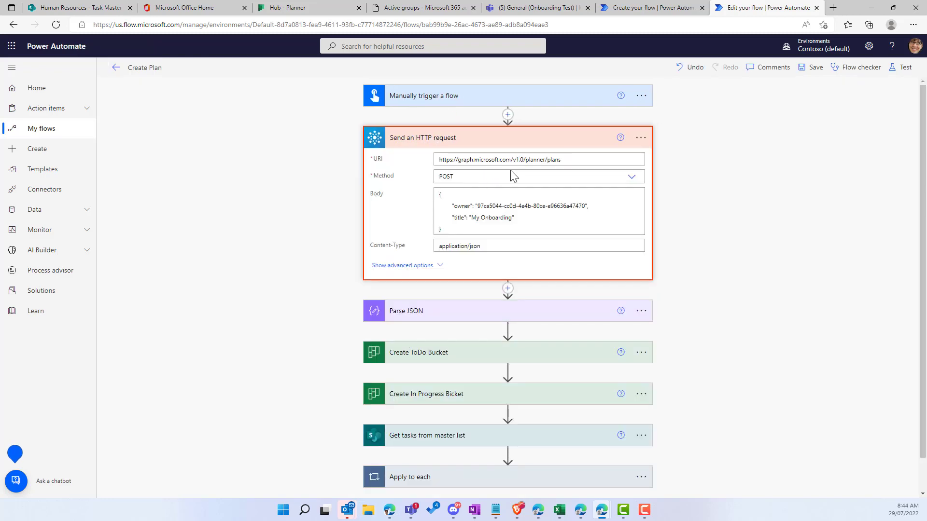
pyautogui.click(478, 160)
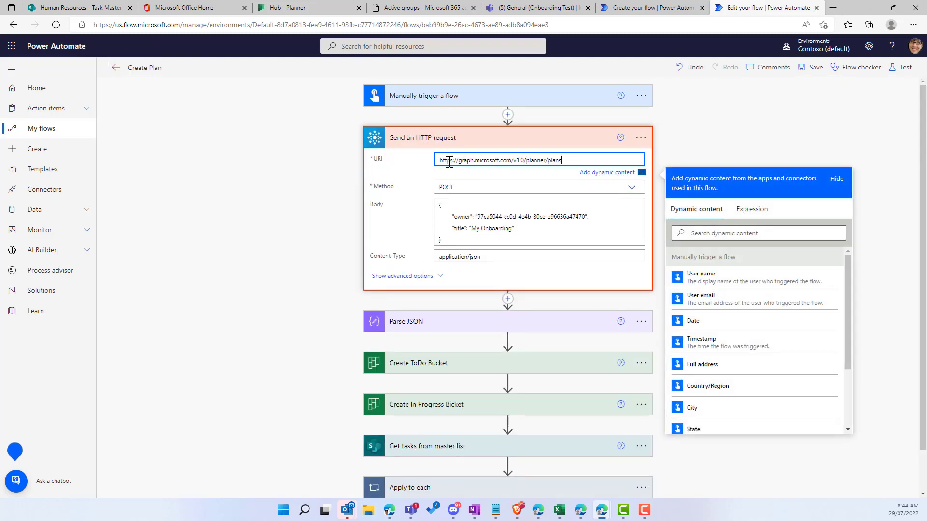
pyautogui.rightClick(453, 162)
pyautogui.click(579, 154)
pyautogui.moveTo(562, 160); pyautogui.dragTo(440, 162)
pyautogui.hotkey('ctrl', 'c')
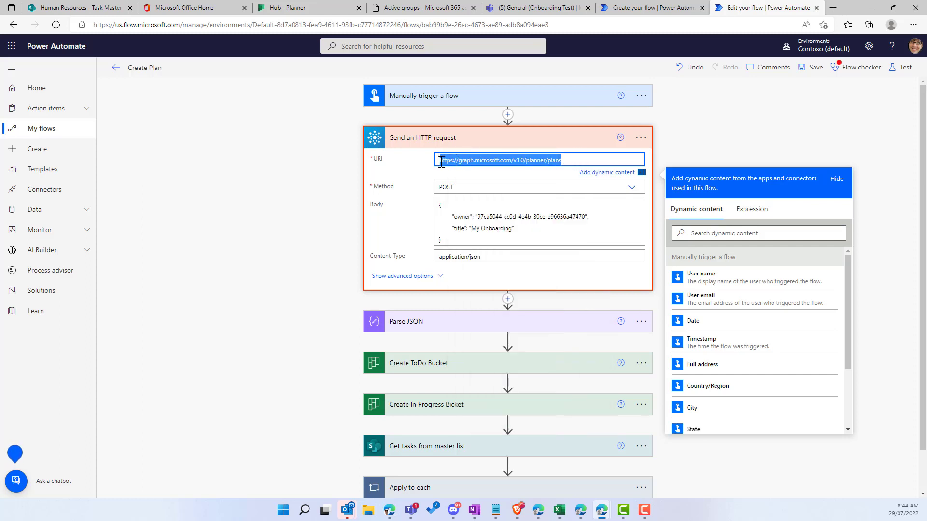
pyautogui.click(652, 7)
pyautogui.click(485, 160)
pyautogui.hotkey('ctrl', 'v')
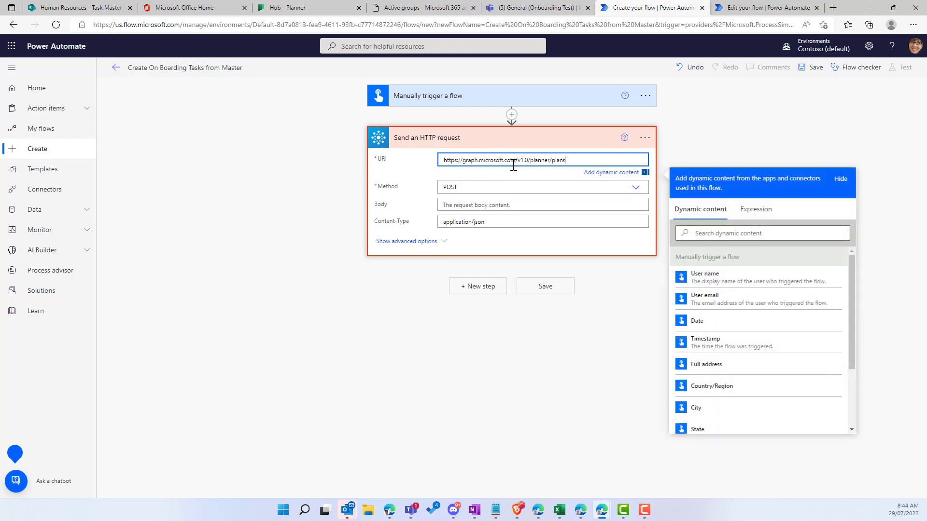
# - Copy the JSON body with the owner and title entries from Create Plan's HTTP request into the new flow's request body
pyautogui.click(746, 9)
pyautogui.click(439, 207)
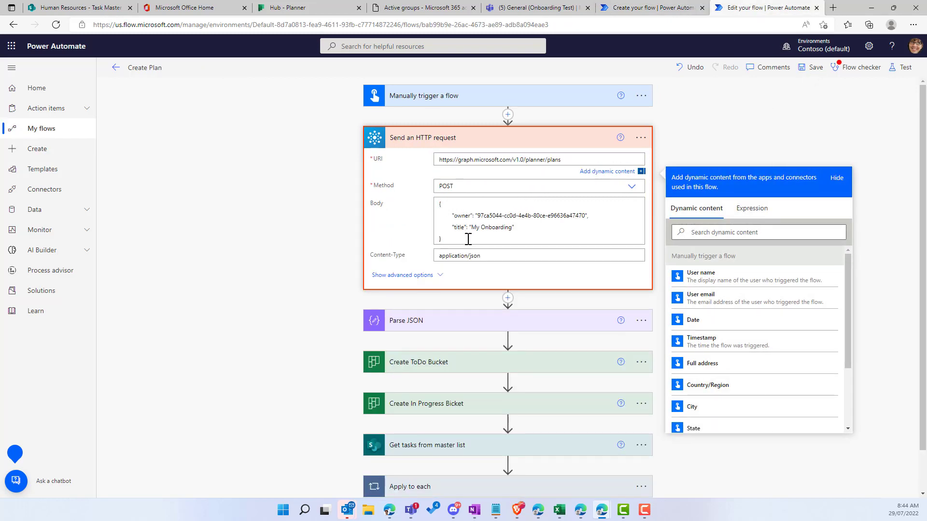
pyautogui.moveTo(446, 237); pyautogui.dragTo(439, 198)
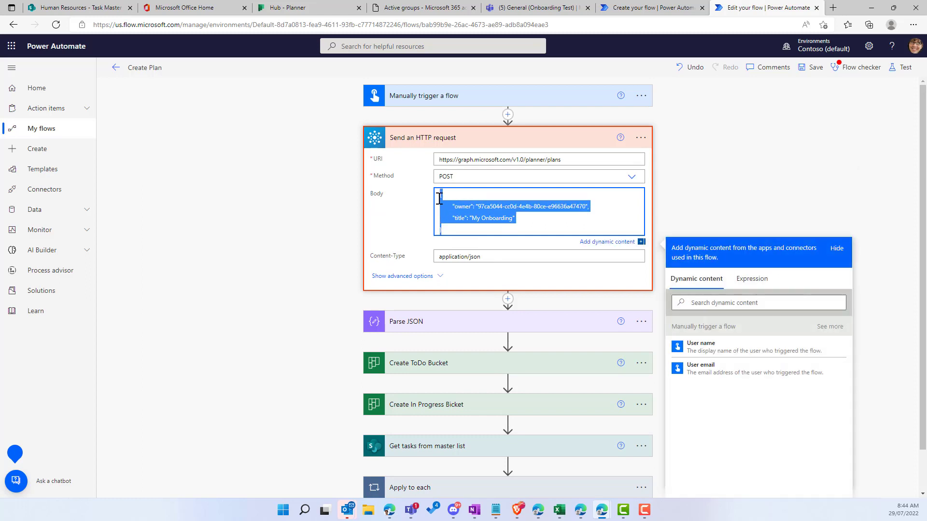
pyautogui.click(642, 8)
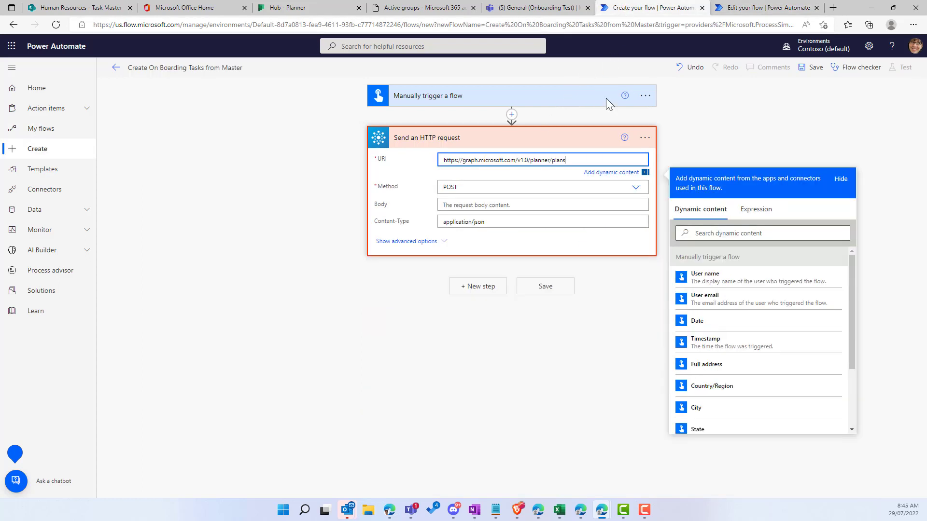
pyautogui.click(476, 207)
pyautogui.write('{ "owner": "97ca5044-ccdd-4e4b-80ce-e96636a47470", "title": "My Onboarding" }')
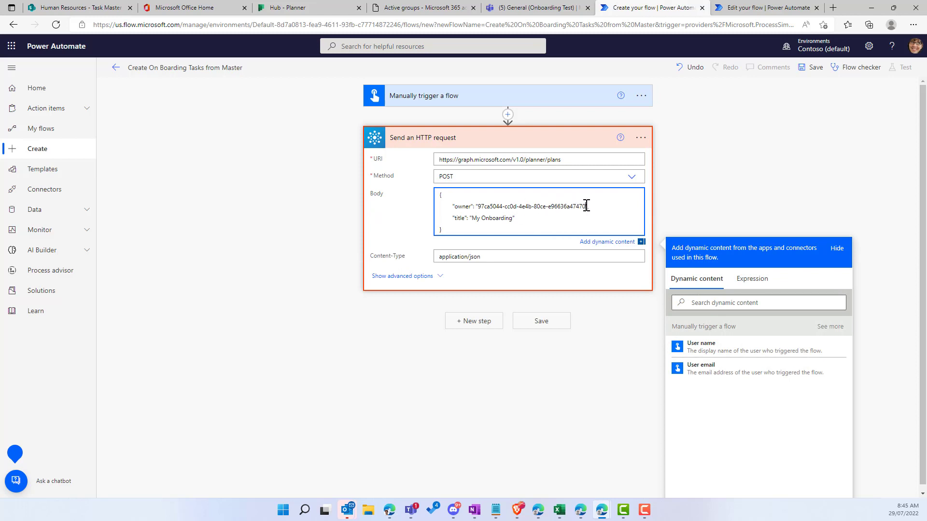
# - Clear the owner value in the request body and copy the Onboarding Test group's ID from its details URL in the Microsoft 365 admin center
pyautogui.moveTo(585, 207); pyautogui.dragTo(478, 208)
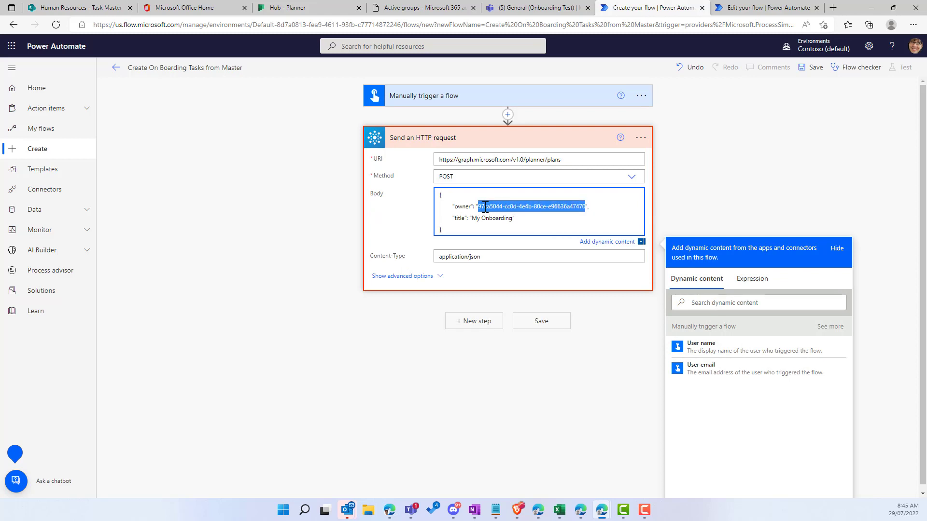
pyautogui.press('BackSpace')
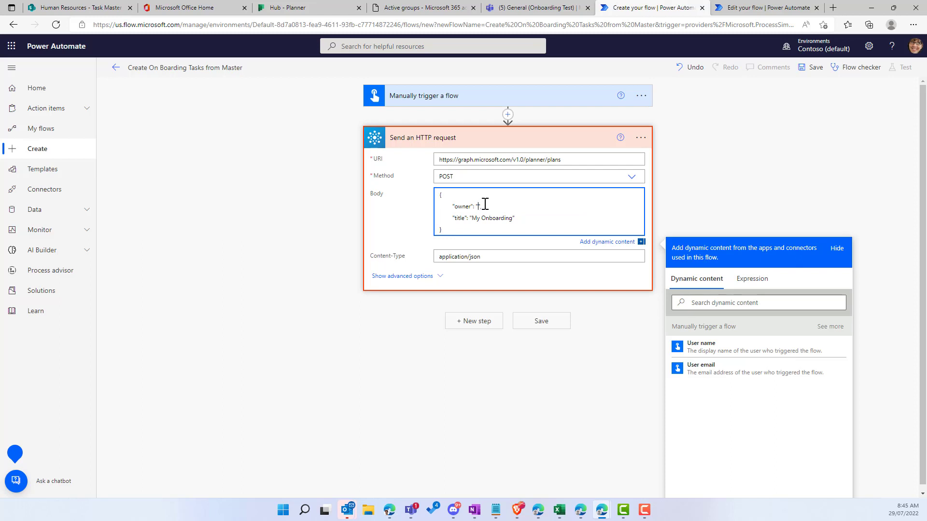
pyautogui.click(531, 8)
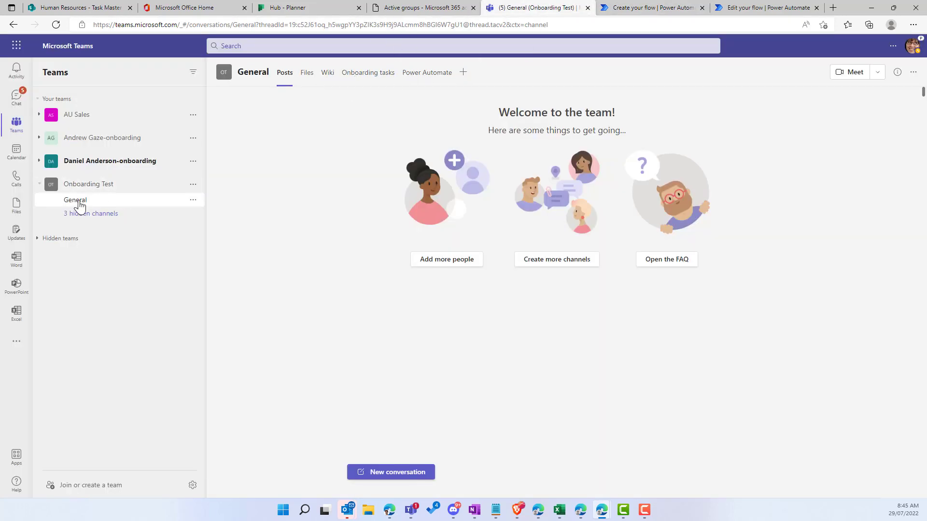
pyautogui.click(190, 11)
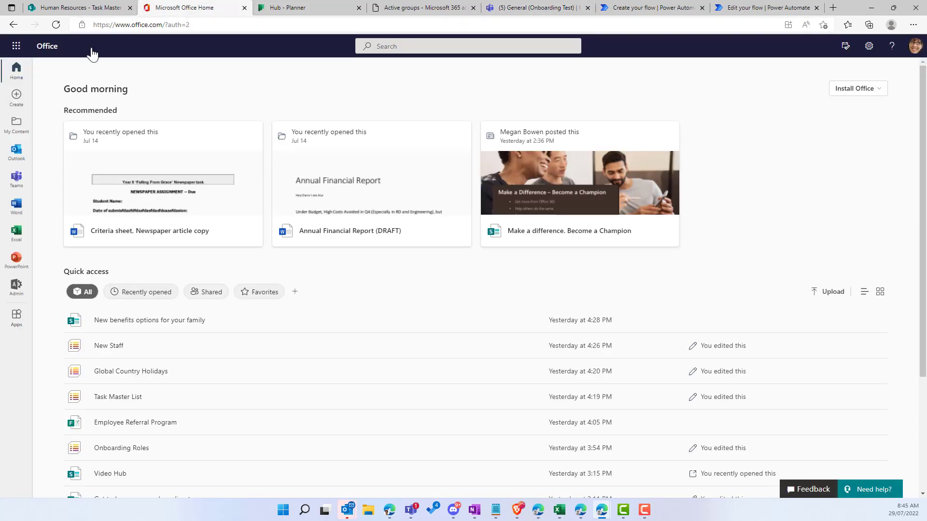
pyautogui.click(394, 13)
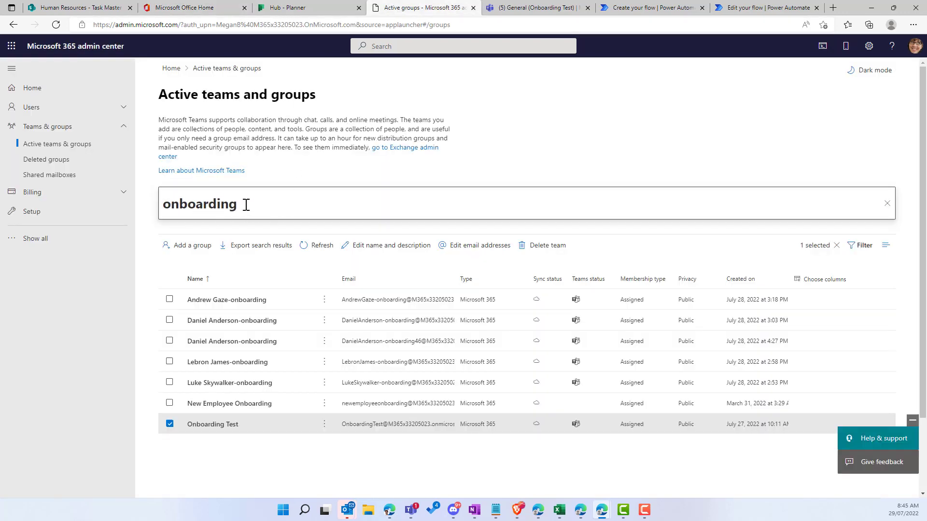
pyautogui.click(205, 427)
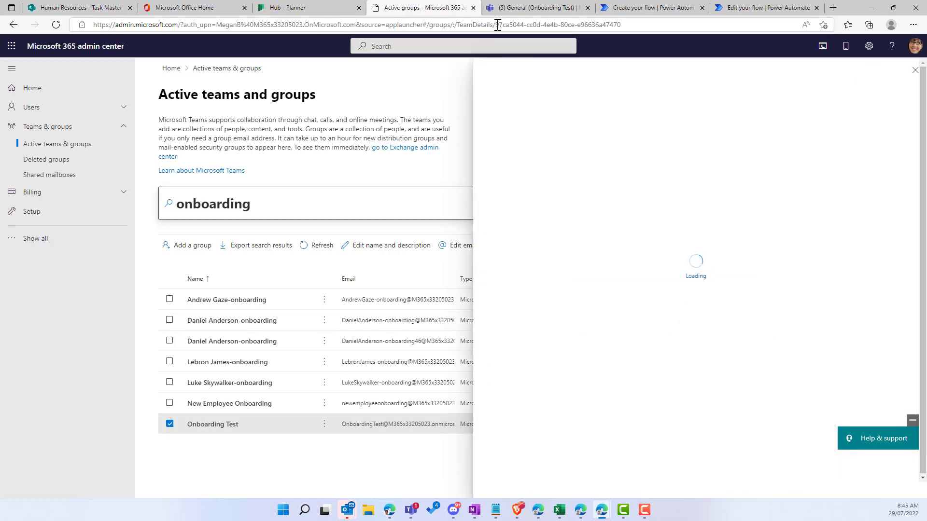
pyautogui.moveTo(498, 25); pyautogui.dragTo(626, 26)
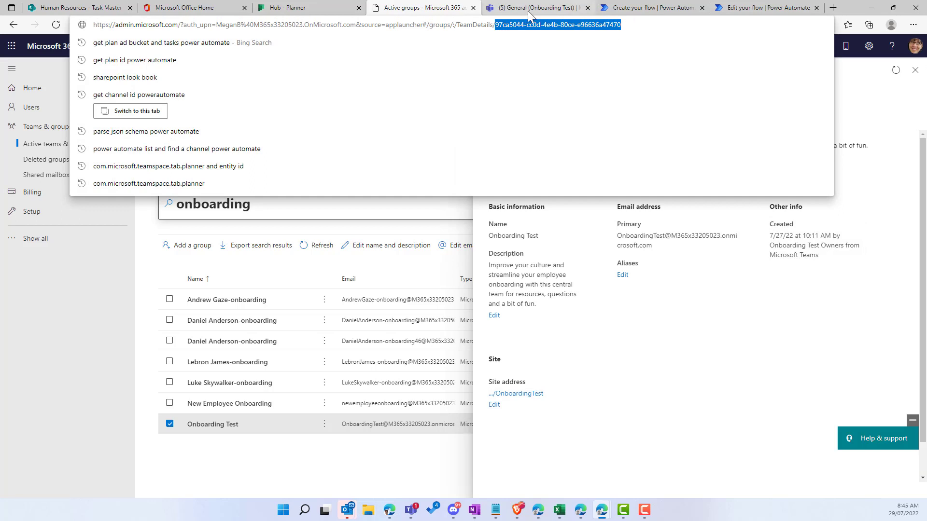
# - Back in the new Power Automate flow, paste the group ID as the body's owner and set the title to "On Boarding Task List Demo"
pyautogui.click(642, 8)
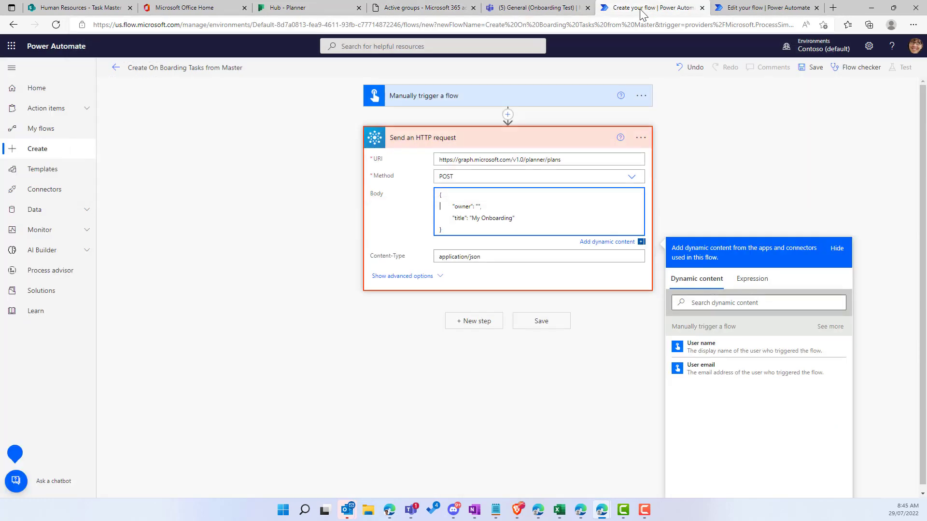
pyautogui.click(483, 208)
pyautogui.write('97ca5044-c00d-4e4b-80ce-e96636a47470')
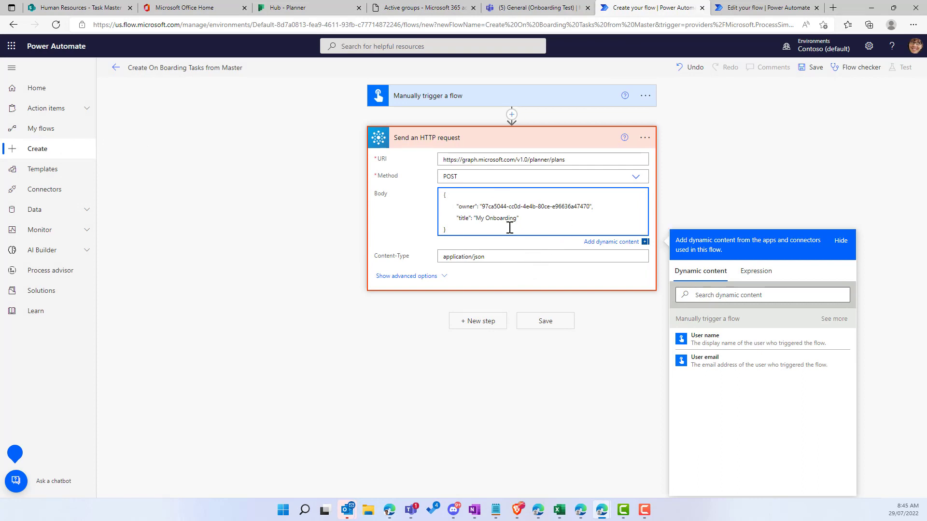
pyautogui.moveTo(479, 220); pyautogui.dragTo(514, 219)
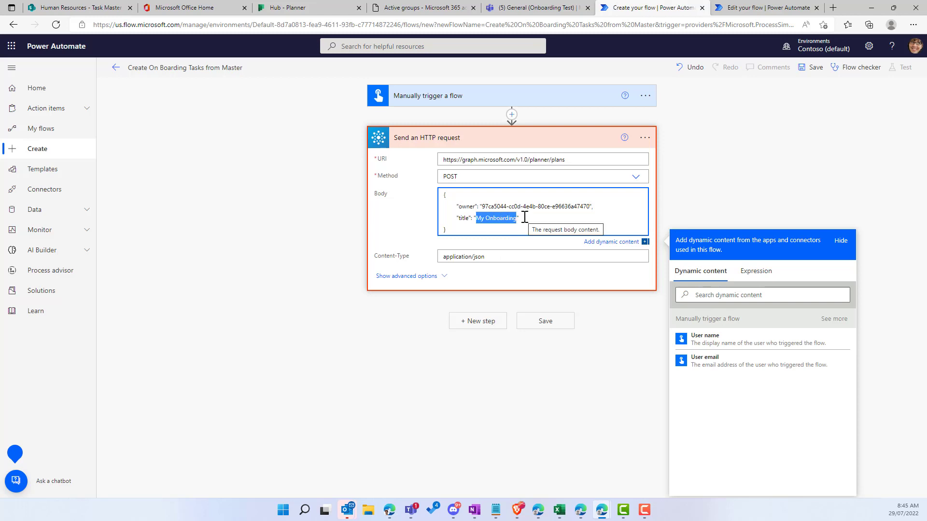
pyautogui.write('On')
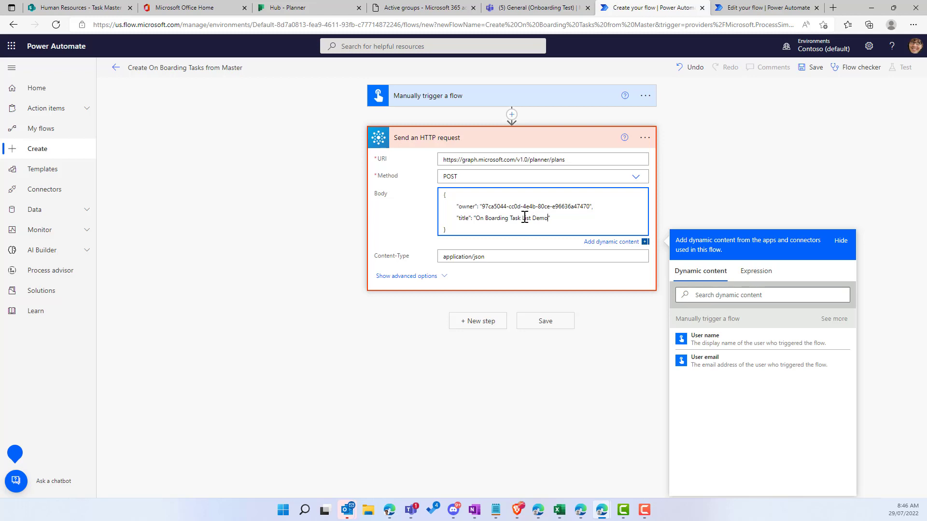
# - Save the new flow and check how the Parse JSON action is set up in the Create Plan flow
pyautogui.click(567, 382)
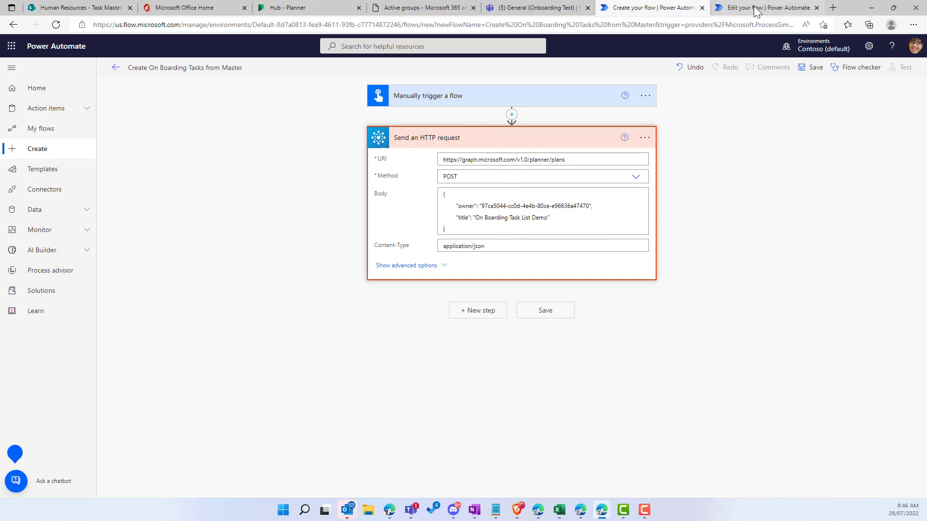
pyautogui.click(734, 8)
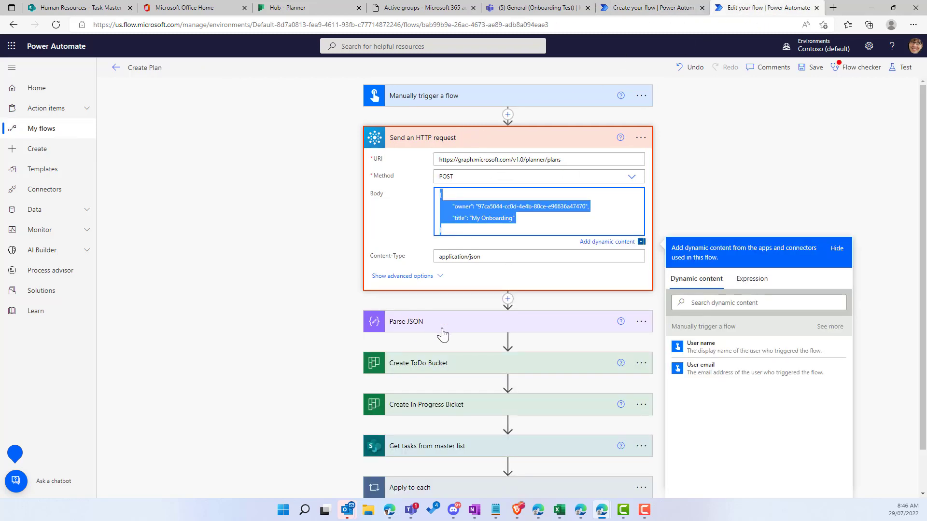
pyautogui.click(659, 8)
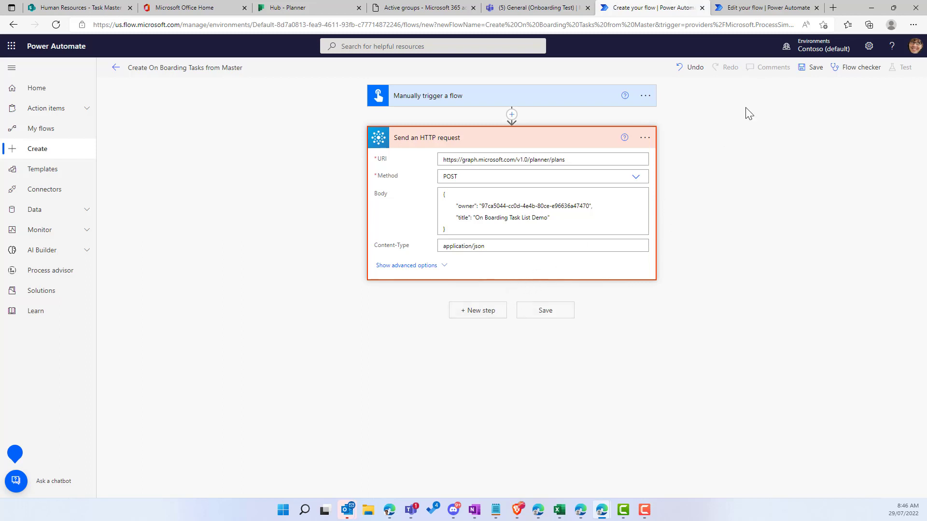
pyautogui.click(812, 67)
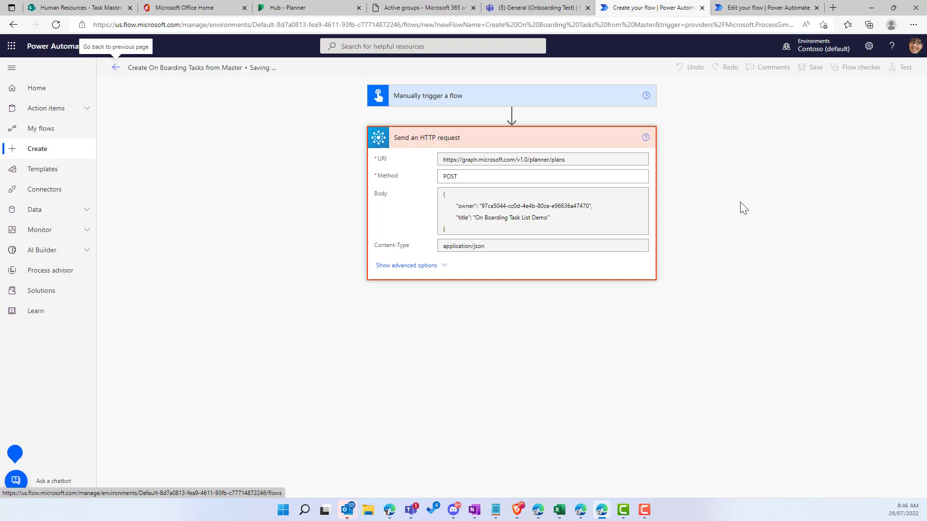
pyautogui.click(756, 8)
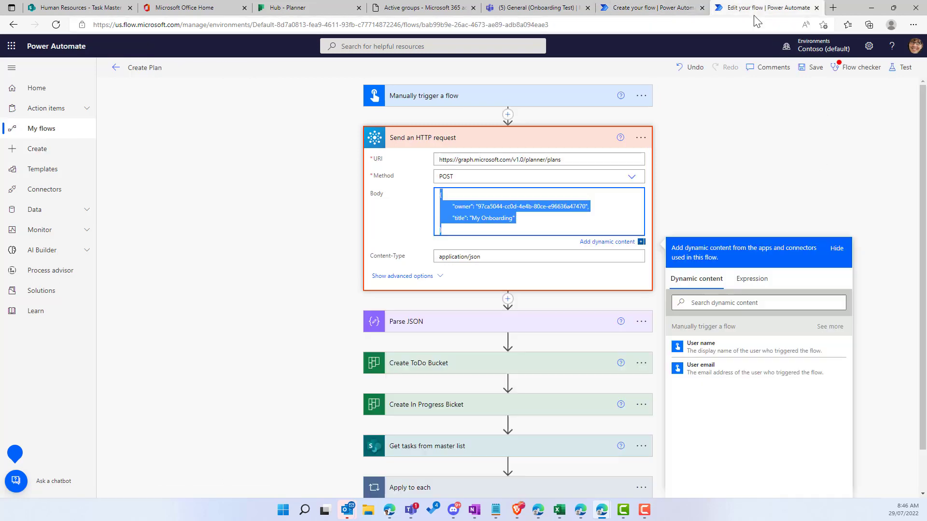
pyautogui.click(448, 324)
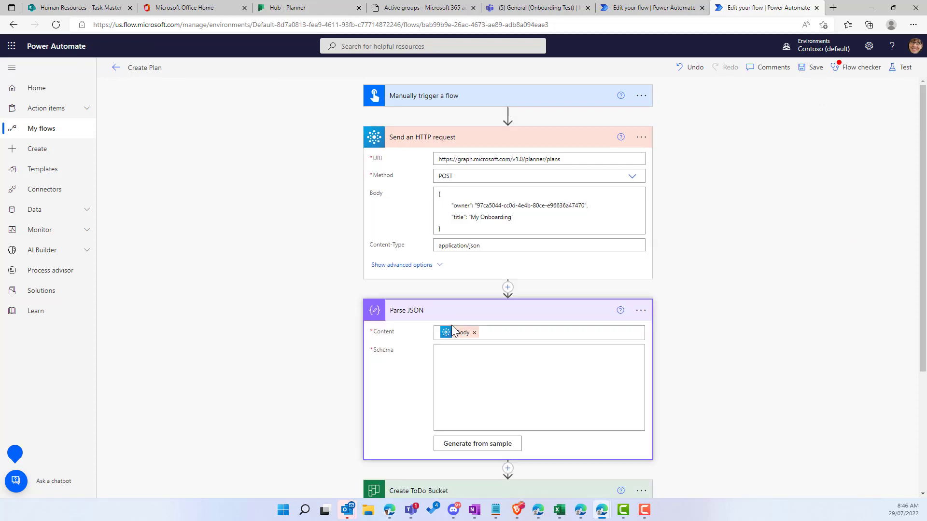
pyautogui.hotkey('ctrl', 'v')
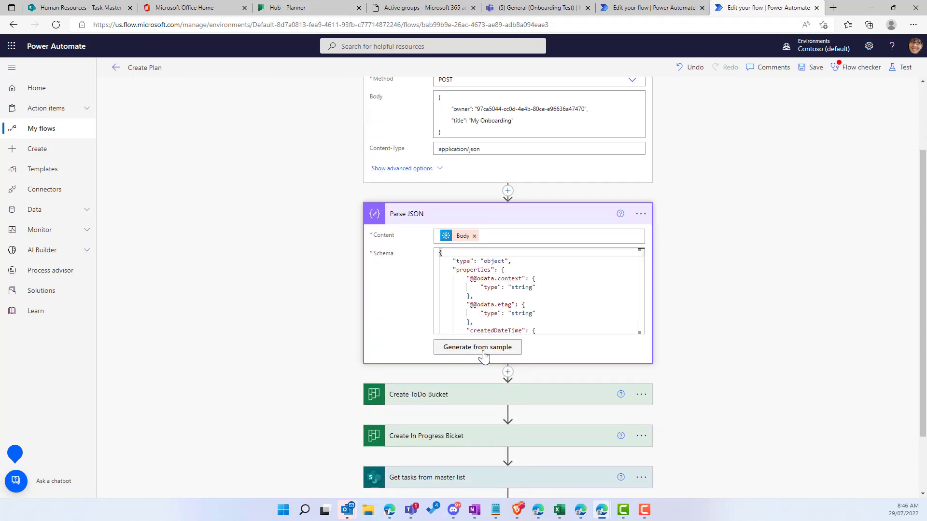
pyautogui.hotkey('ctrl', 'shift', 'Tab')
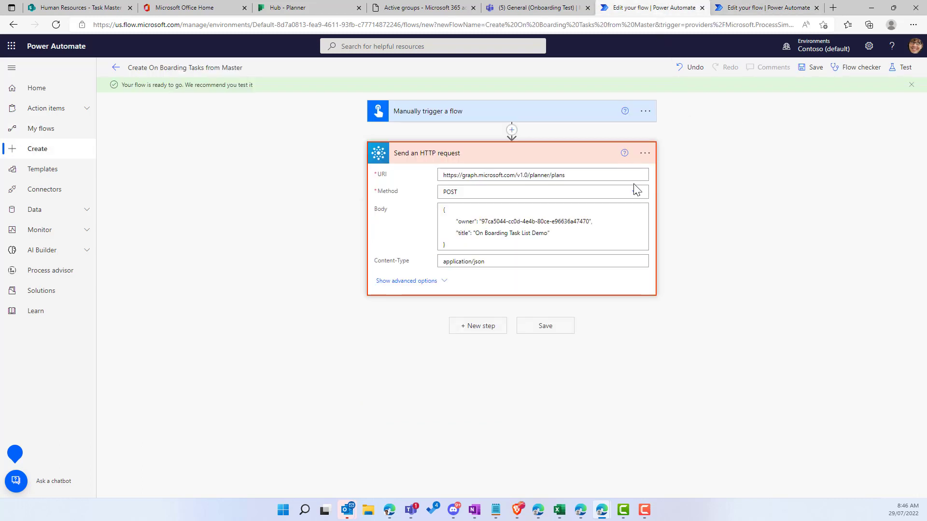
# - Test the Create On Boarding Tasks from Master flow manually by running it with its Office 365 Groups connection
pyautogui.click(902, 68)
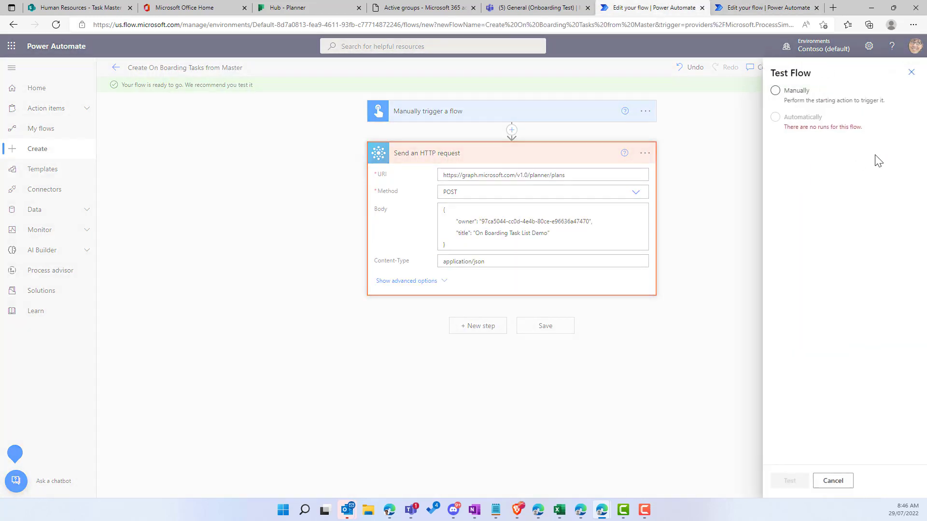
pyautogui.click(804, 98)
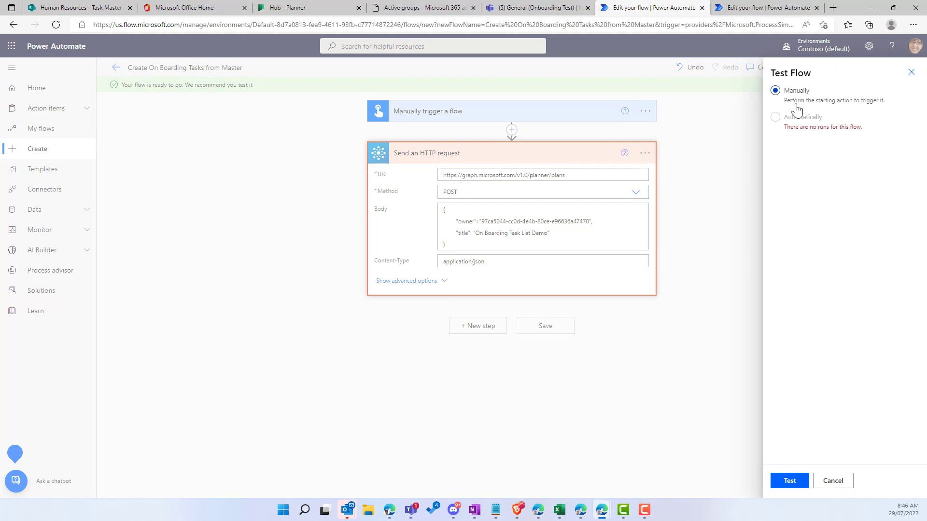
pyautogui.click(792, 482)
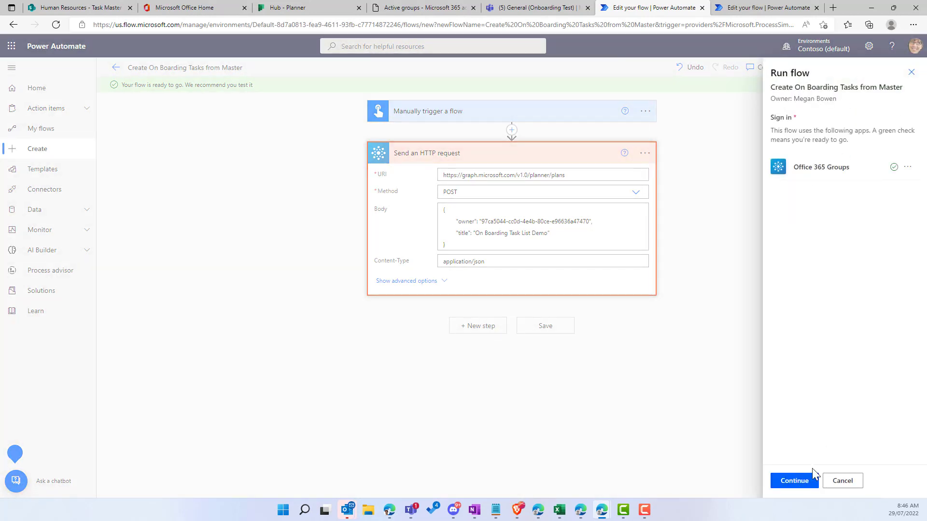
pyautogui.click(797, 482)
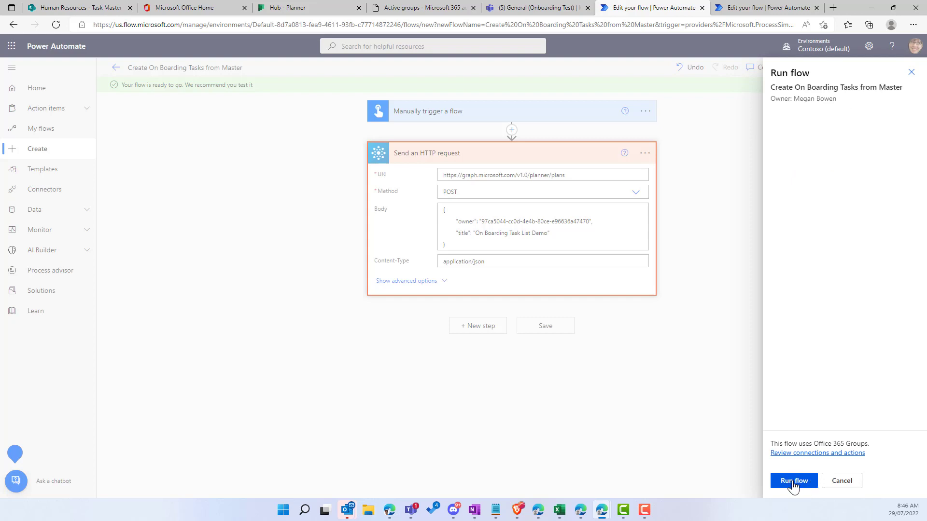
pyautogui.click(795, 481)
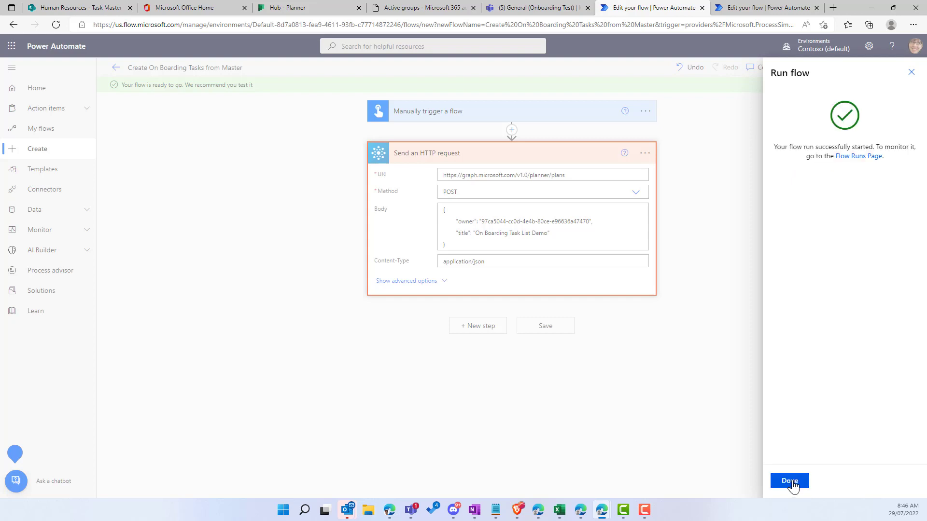
pyautogui.click(792, 482)
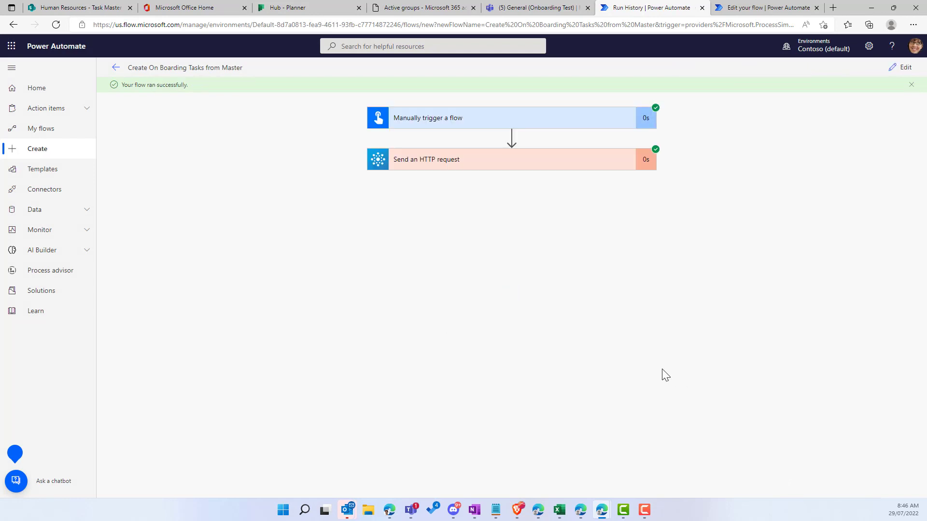
# - In the run results, copy the entire output body JSON of the HTTP request
pyautogui.click(537, 169)
pyautogui.scroll(-1, 513, 243)
pyautogui.scroll(-3, 515, 243)
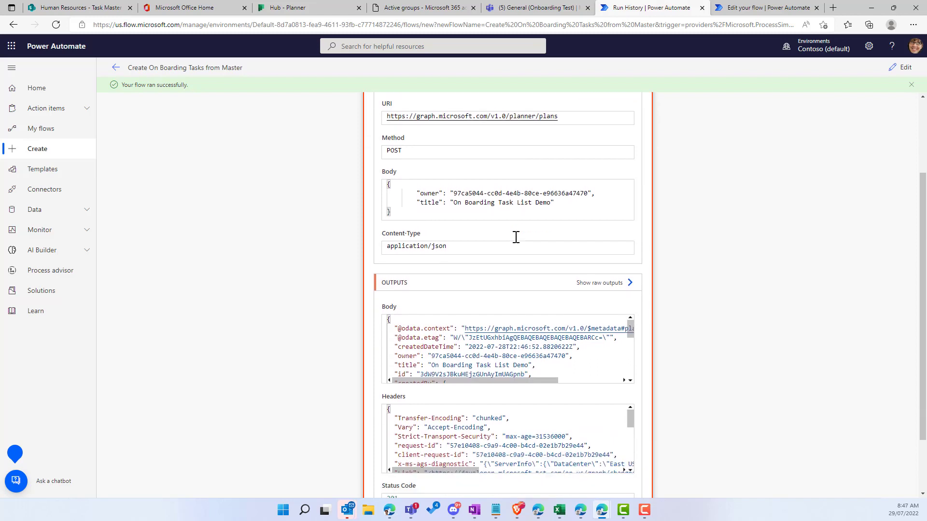
pyautogui.moveTo(389, 251); pyautogui.dragTo(403, 303)
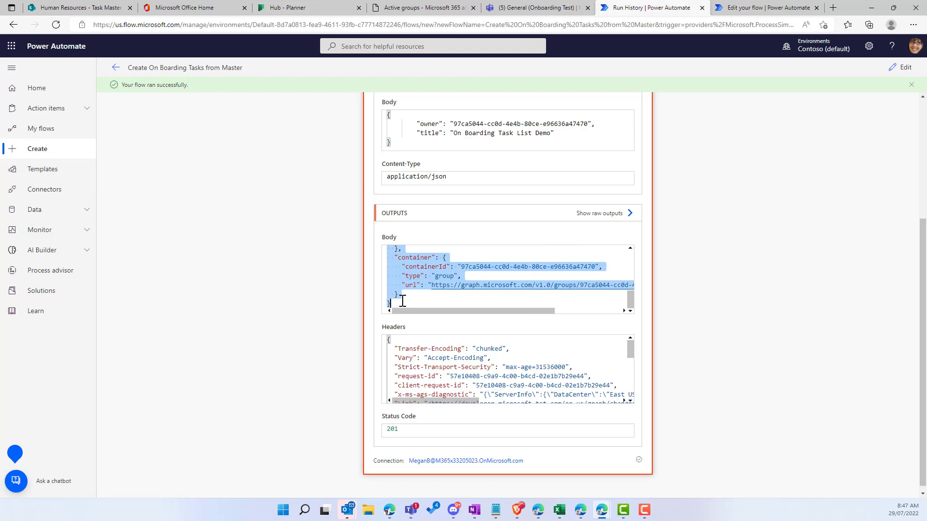
# - Return to editing the flow and add a Parse JSON action after the HTTP request with the request's body as content
pyautogui.click(899, 67)
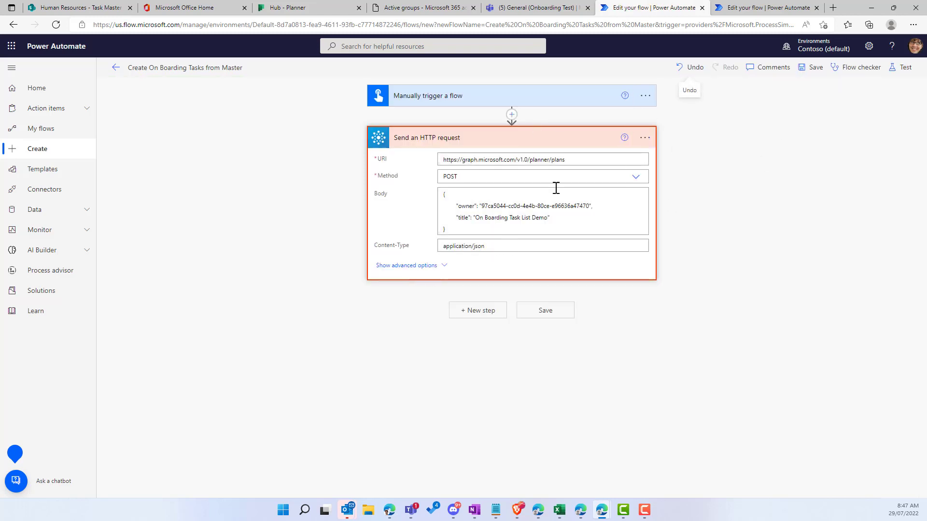
pyautogui.click(502, 314)
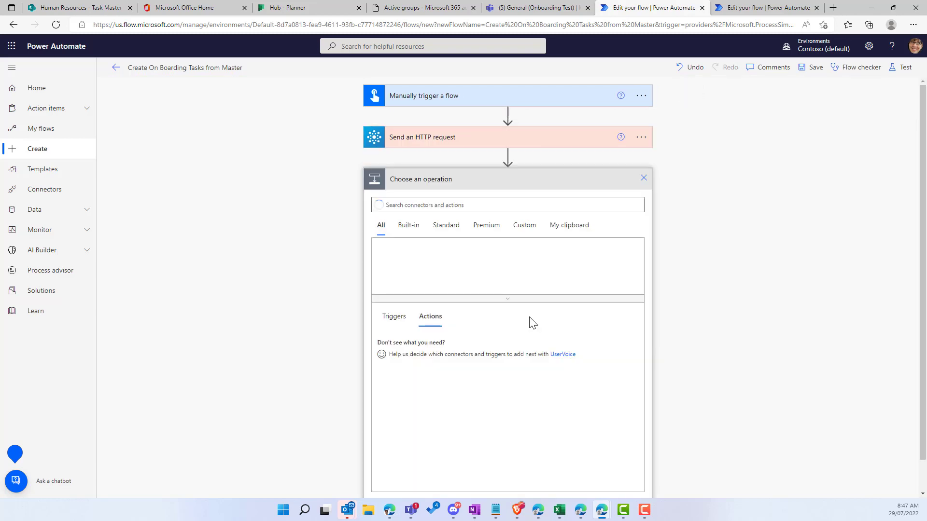
pyautogui.write('par')
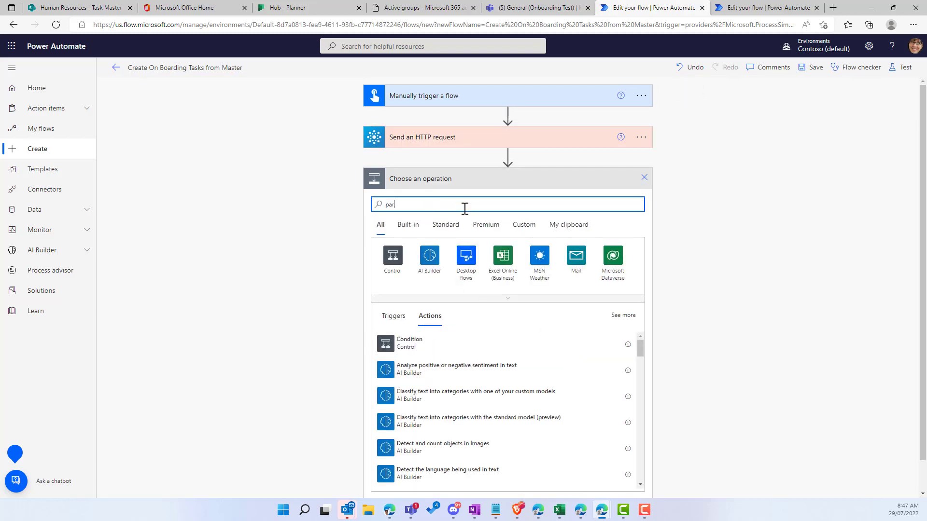
pyautogui.write('se')
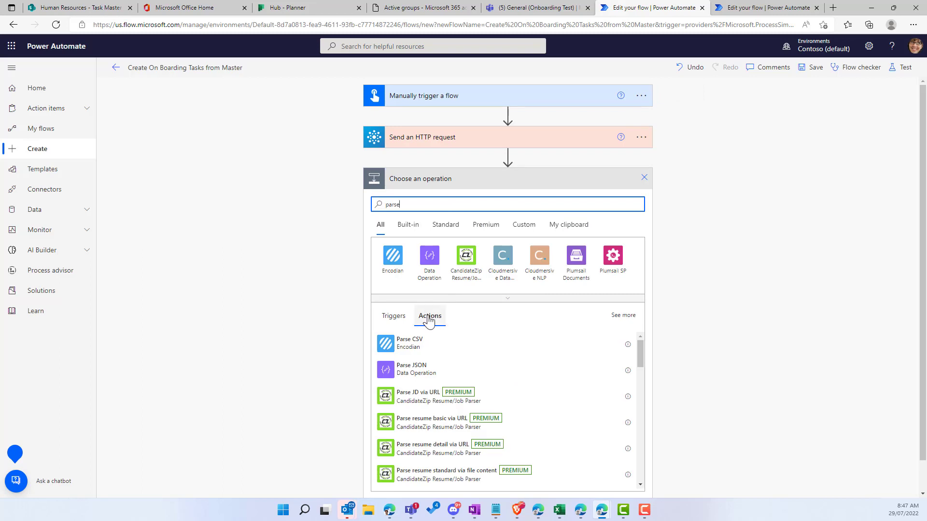
pyautogui.click(410, 373)
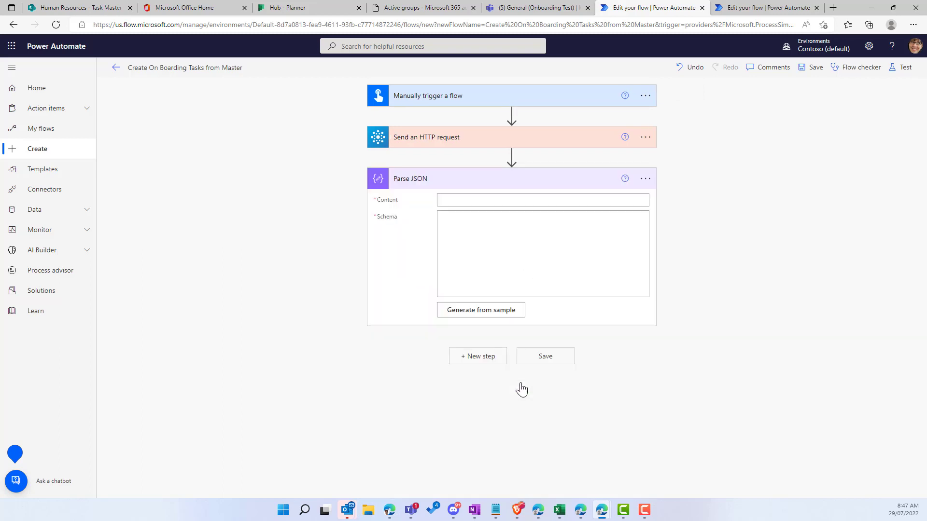
pyautogui.click(458, 199)
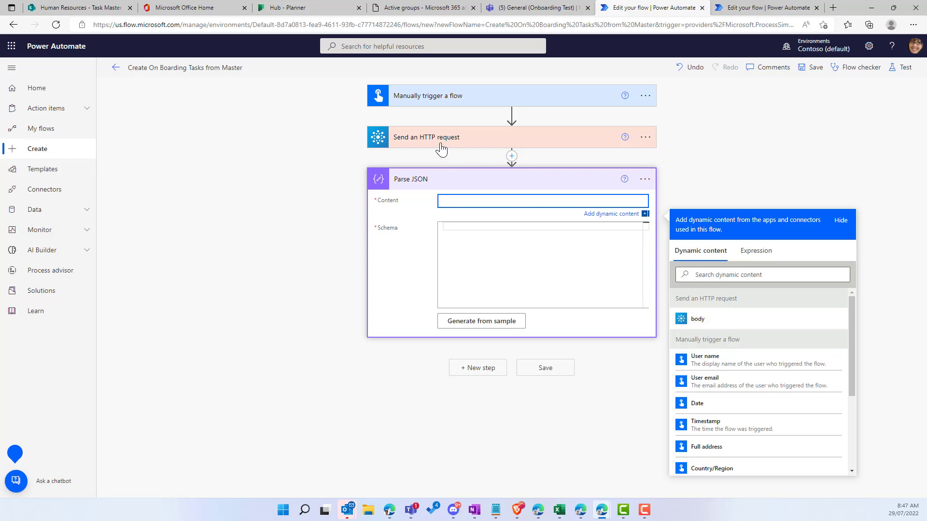
pyautogui.click(695, 319)
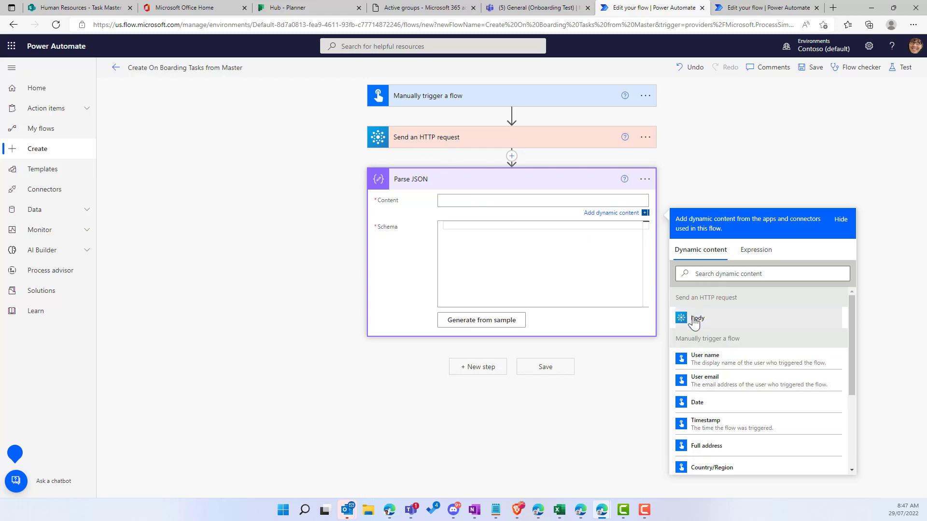
# - Generate the Parse JSON schema using the copied HTTP response body as the sample payload
pyautogui.click(485, 327)
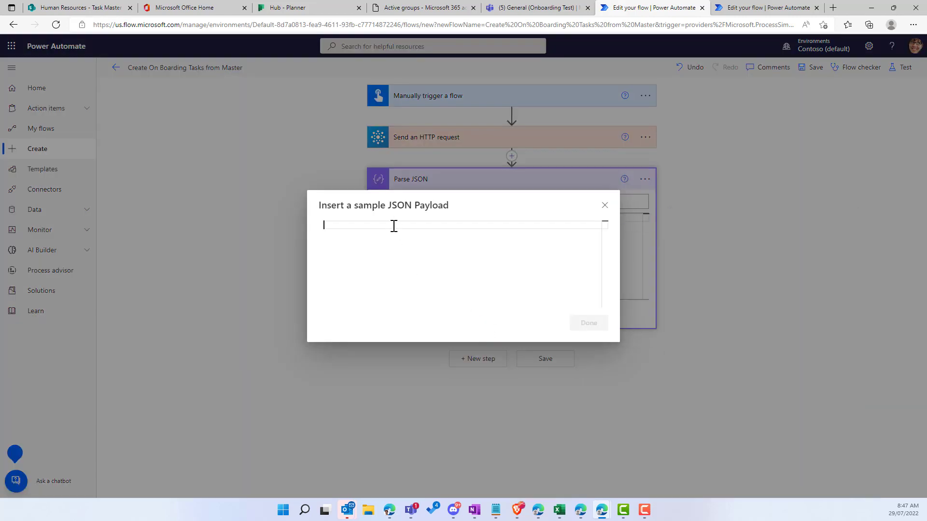
pyautogui.hotkey('ctrl', 'v')
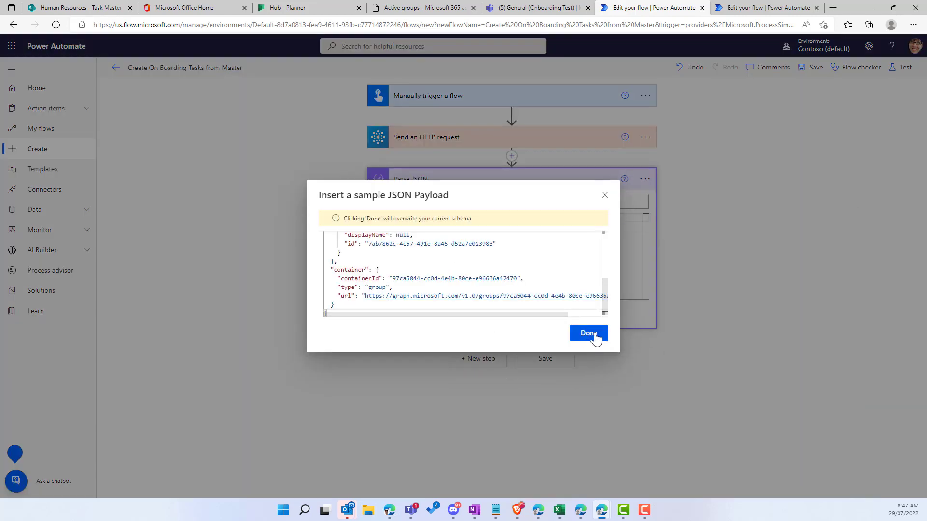
pyautogui.click(596, 337)
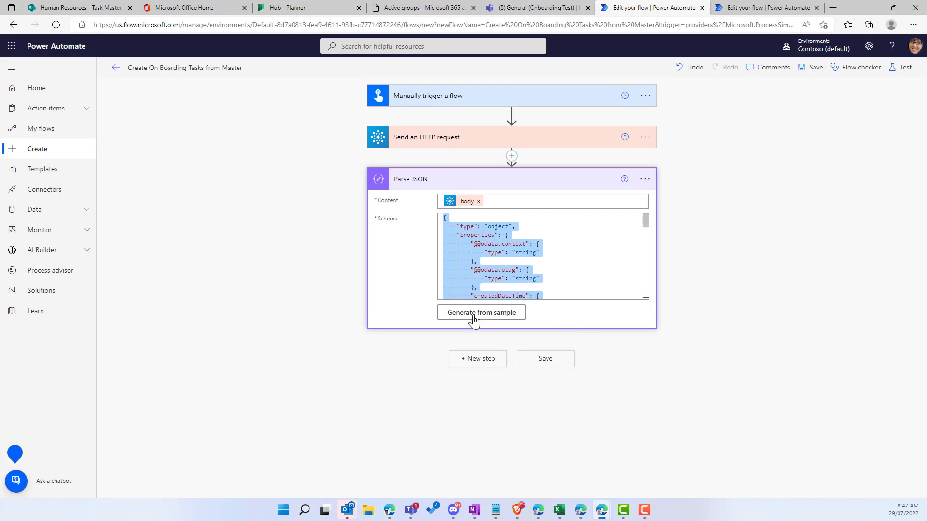
pyautogui.click(530, 340)
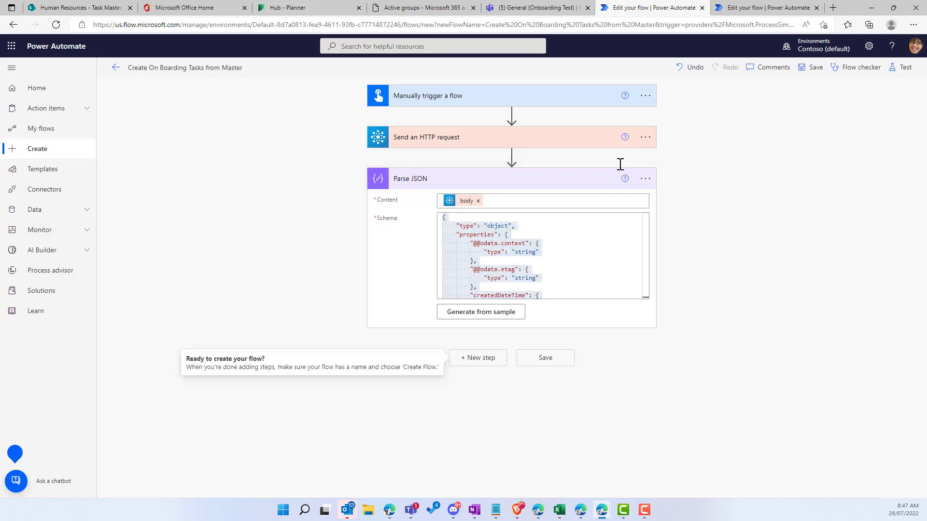
# - Check the reference Create Plan flow, then add a Planner Create a bucket action after Parse JSON in the Create On Boarding Tasks from Master flow
pyautogui.click(718, 13)
pyautogui.scroll(-2, 628, 229)
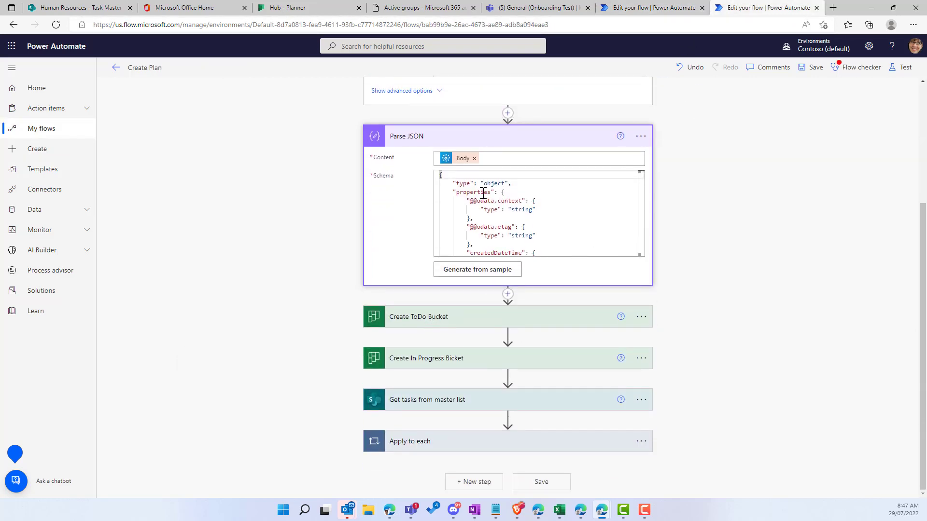
pyautogui.click(632, 12)
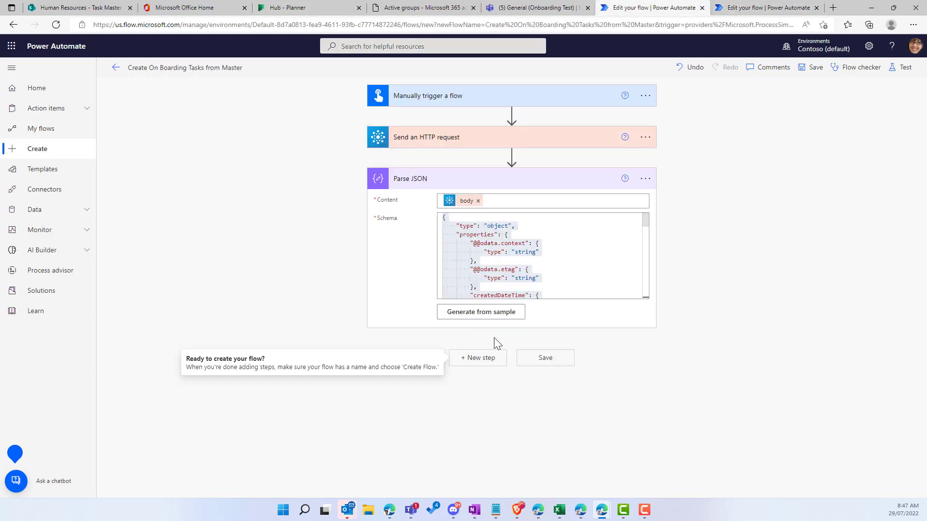
pyautogui.click(476, 362)
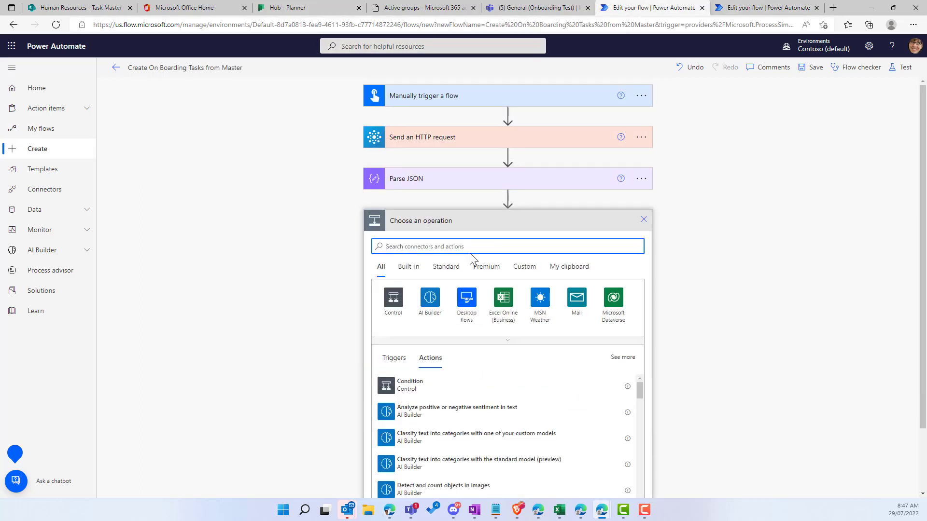
pyautogui.write('planner')
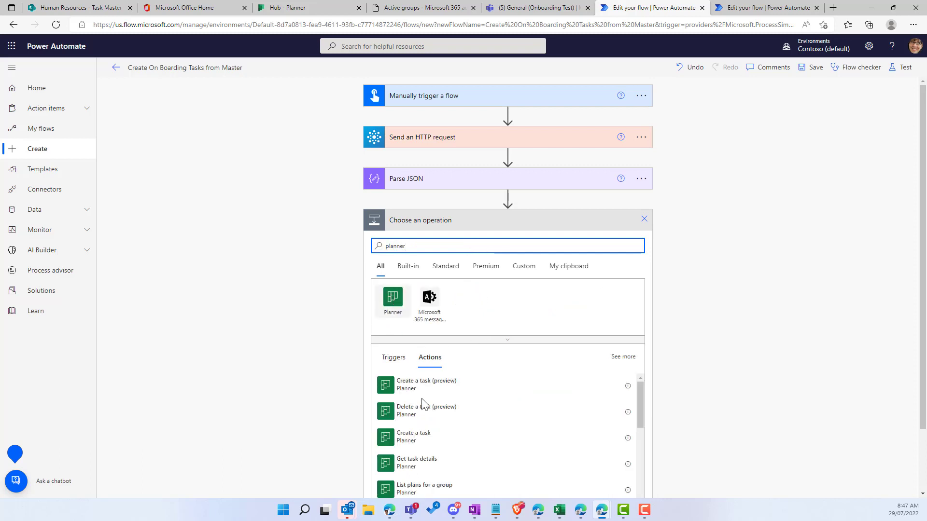
pyautogui.scroll(-2, 425, 406)
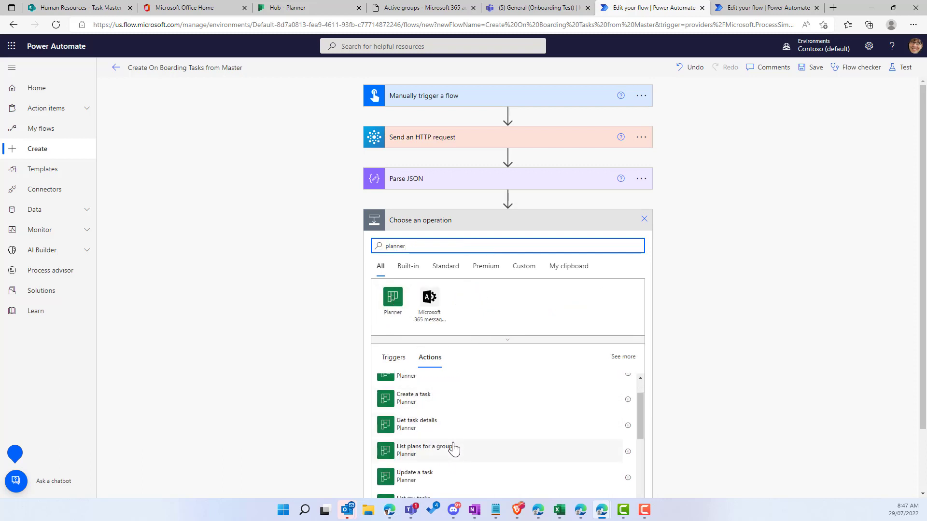
pyautogui.scroll(-3, 453, 449)
pyautogui.scroll(4, 455, 449)
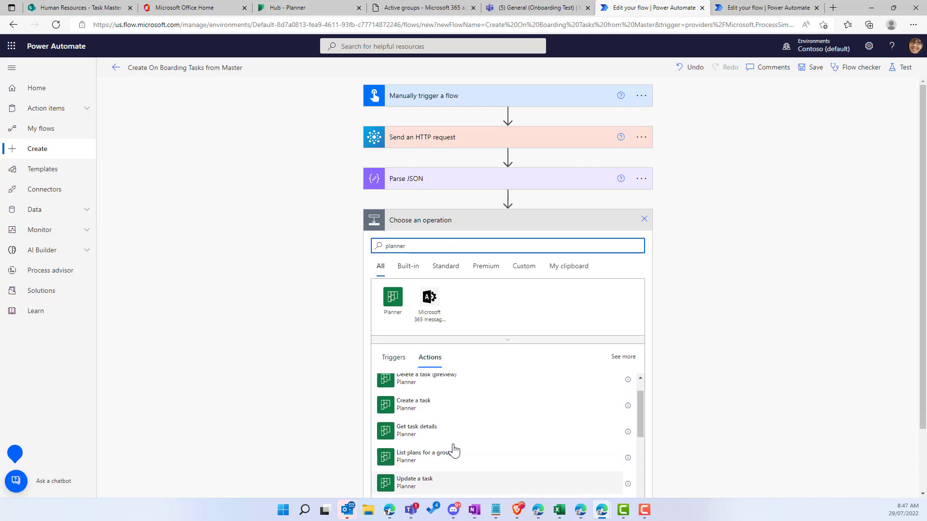
pyautogui.click(756, 405)
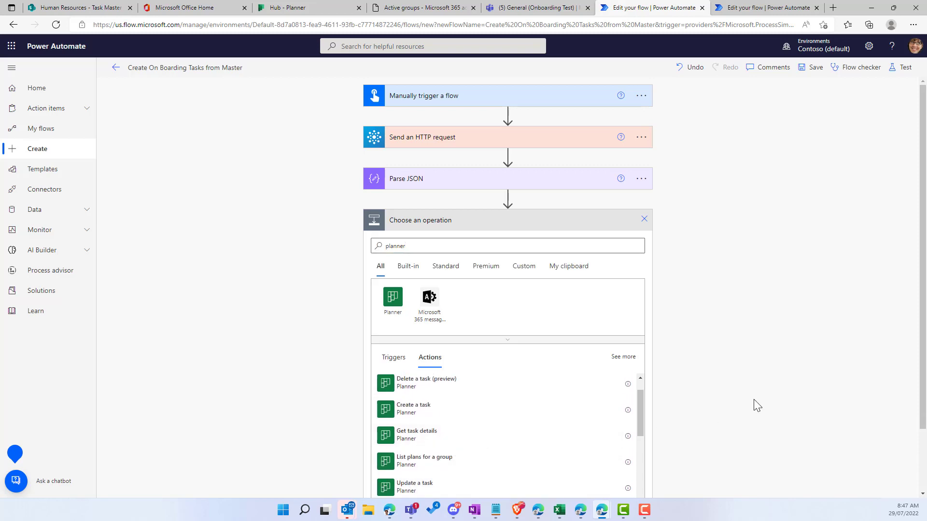
pyautogui.scroll(-2, 754, 399)
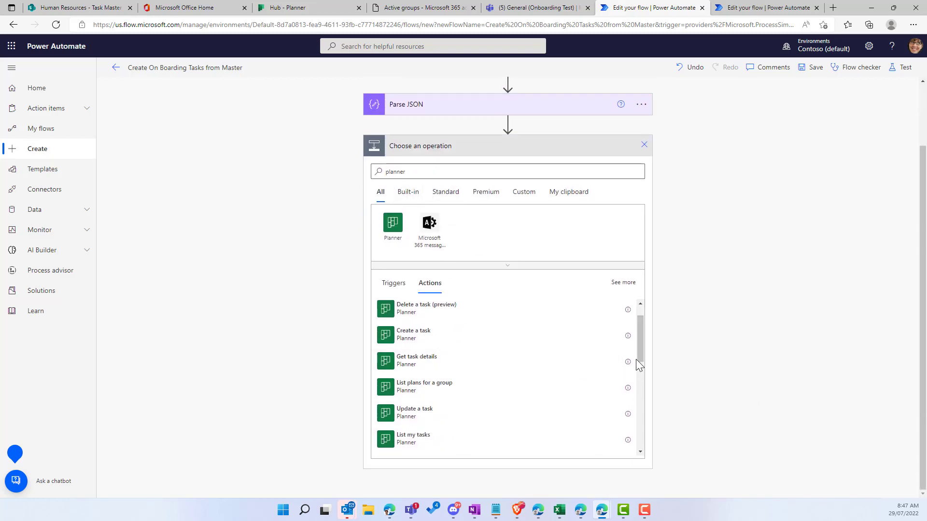
pyautogui.moveTo(641, 347); pyautogui.dragTo(639, 401)
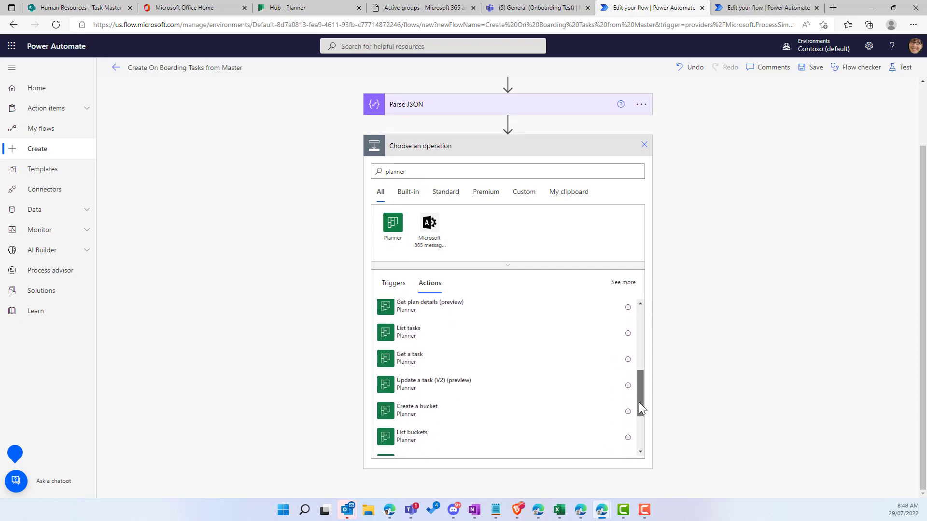
pyautogui.click(452, 413)
# - Name the new bucket ToDo and set its group to Onboarding Test
pyautogui.click(465, 242)
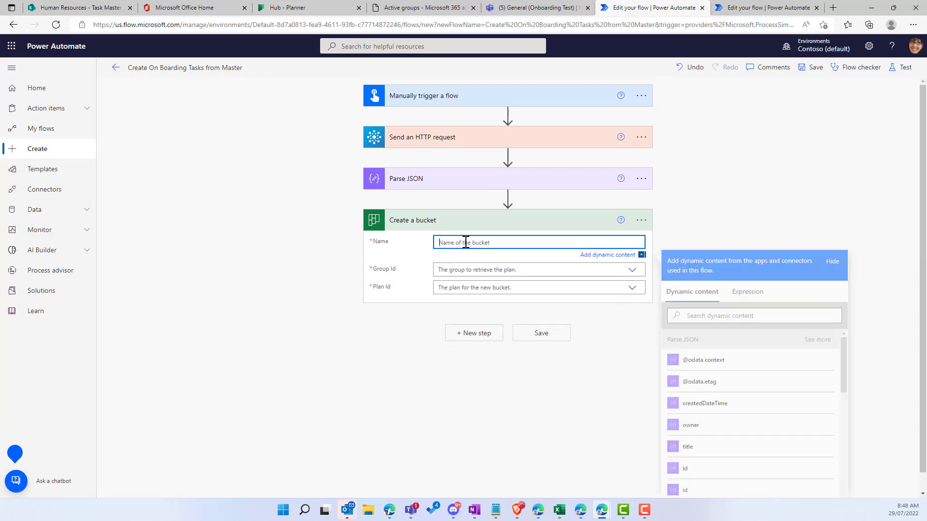
pyautogui.write('ToDo')
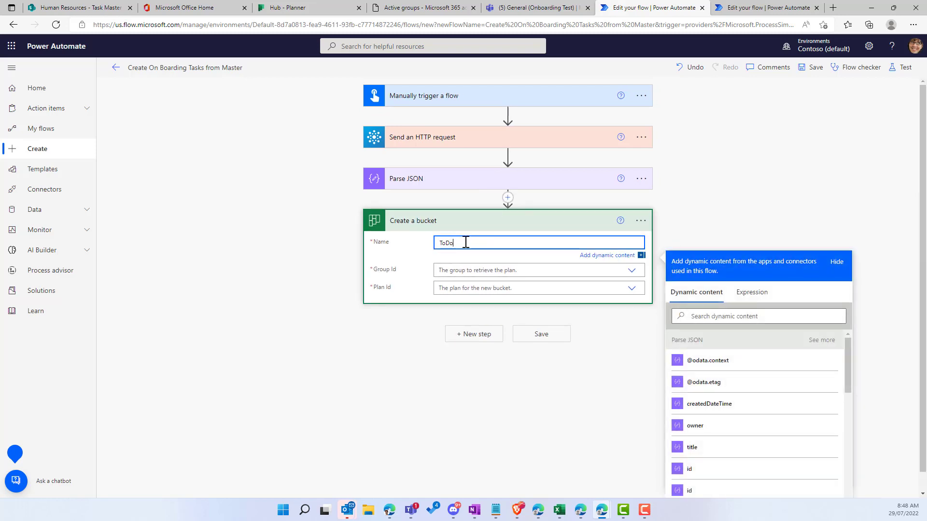
pyautogui.click(534, 270)
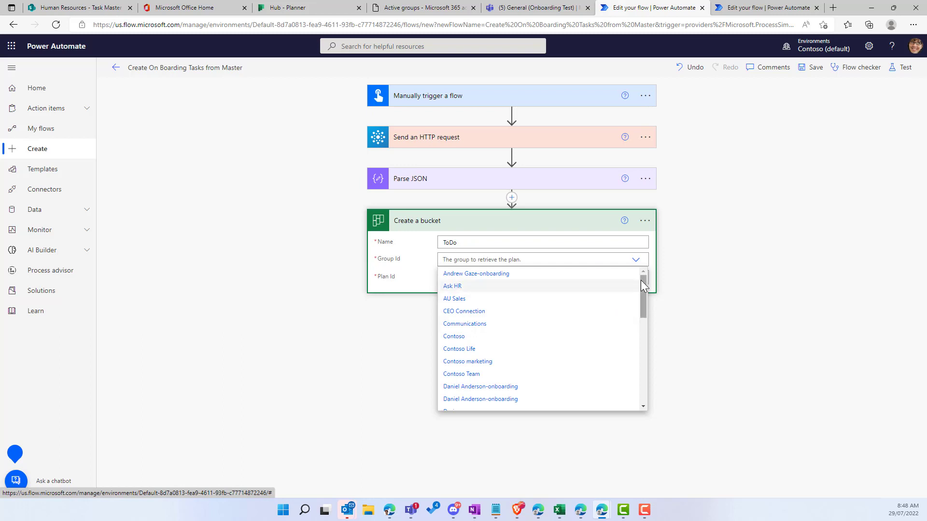
pyautogui.moveTo(643, 280); pyautogui.dragTo(631, 361)
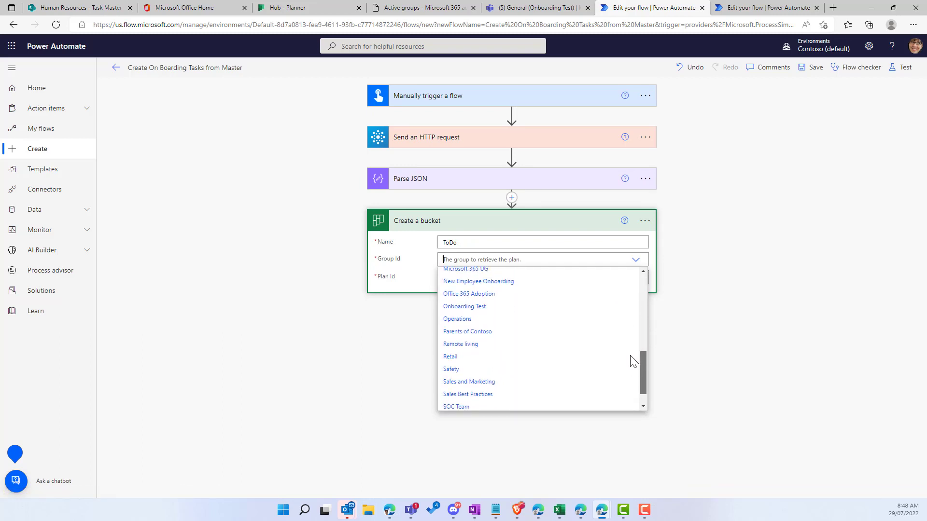
pyautogui.click(481, 310)
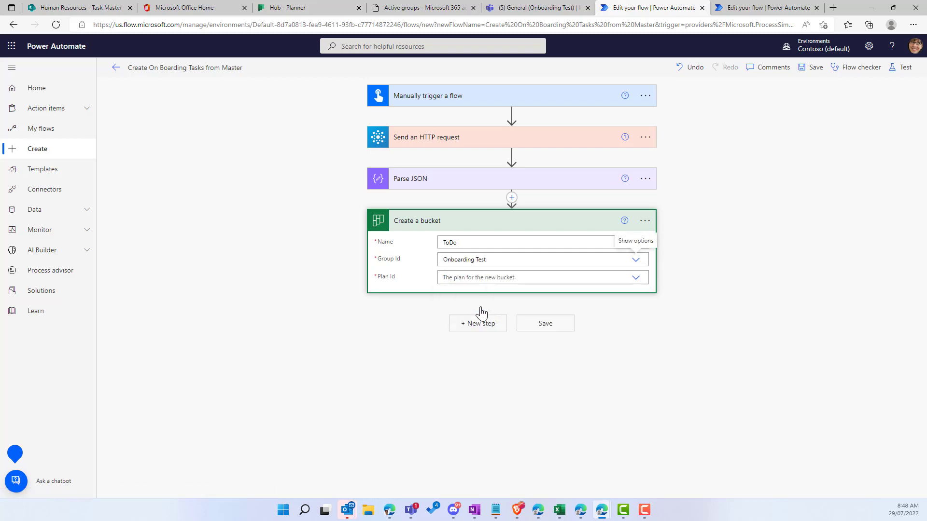
# - Set the ToDo bucket's Plan Id to a custom value using the plan's id from the Parse JSON output
pyautogui.click(483, 278)
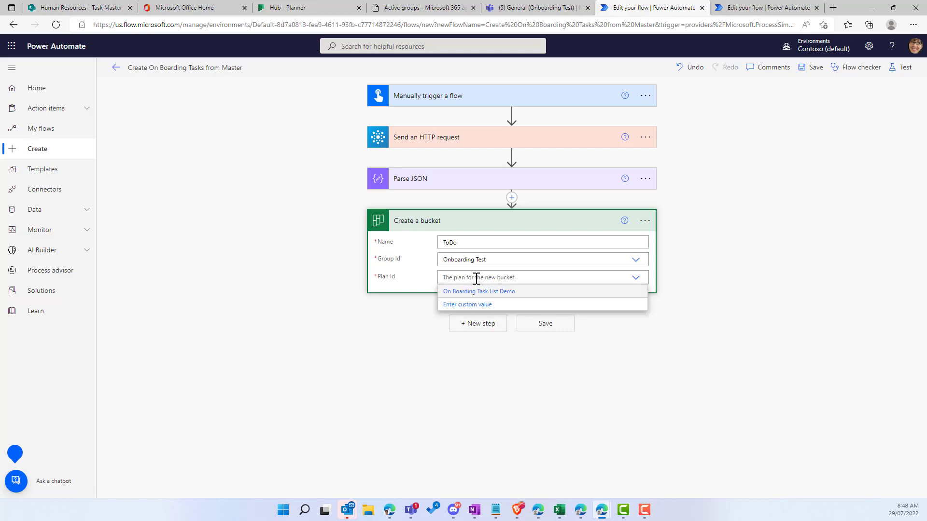
pyautogui.click(478, 306)
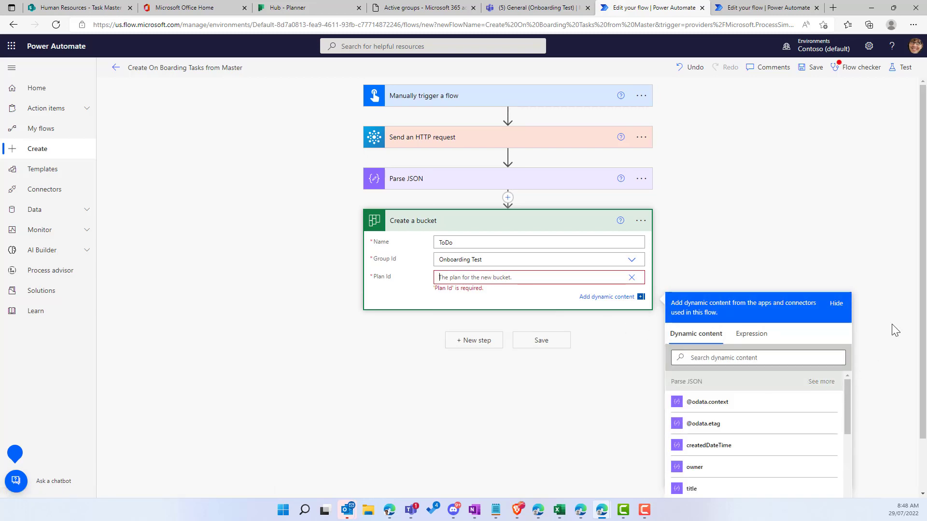
pyautogui.scroll(-1, 920, 292)
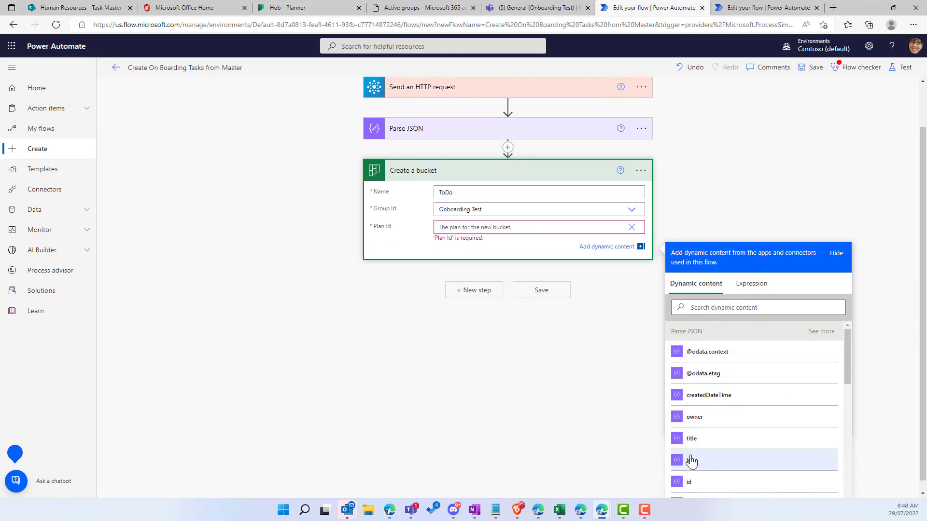
pyautogui.click(694, 463)
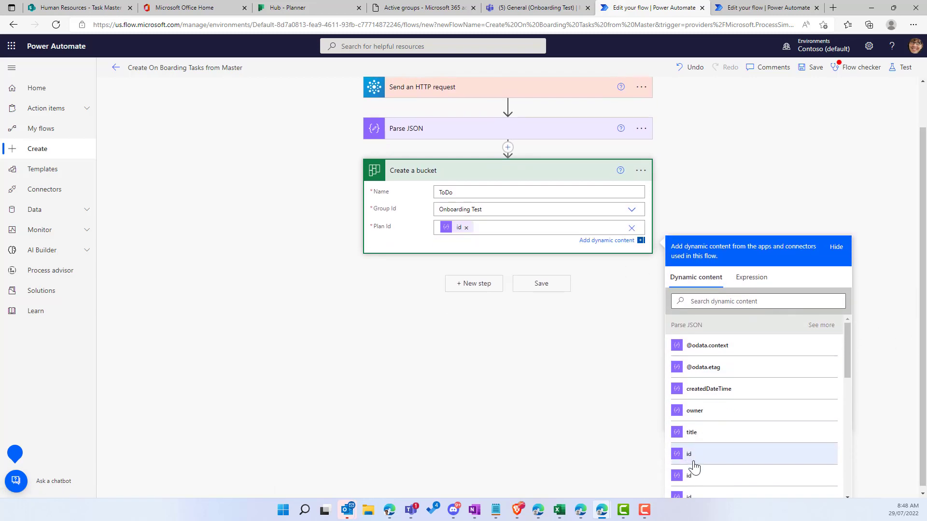
pyautogui.click(485, 366)
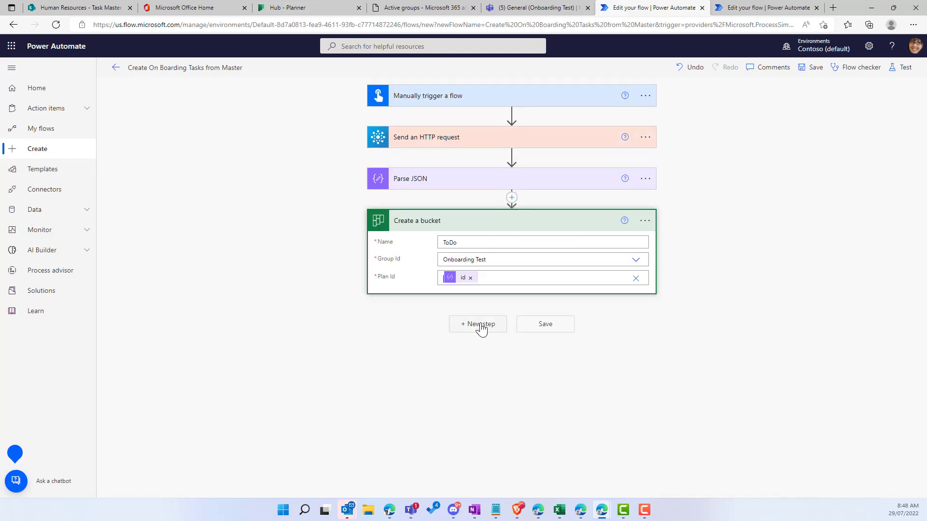
# - Add a second Planner Create a bucket action after the ToDo bucket action
pyautogui.click(481, 325)
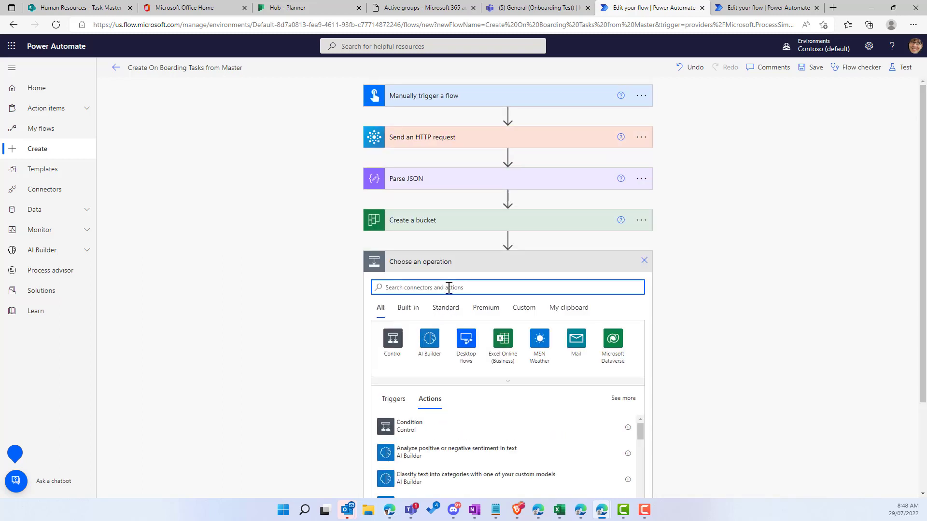
pyautogui.write('create b')
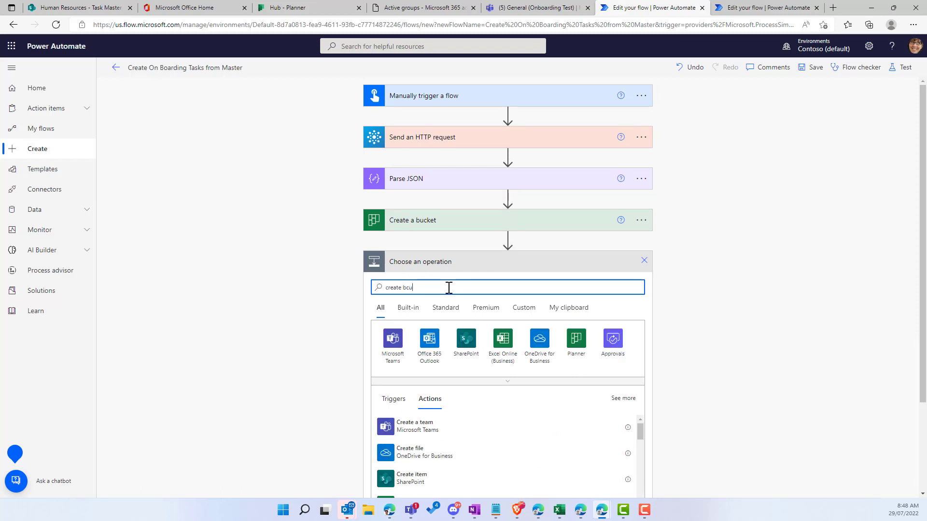
pyautogui.write('ucket')
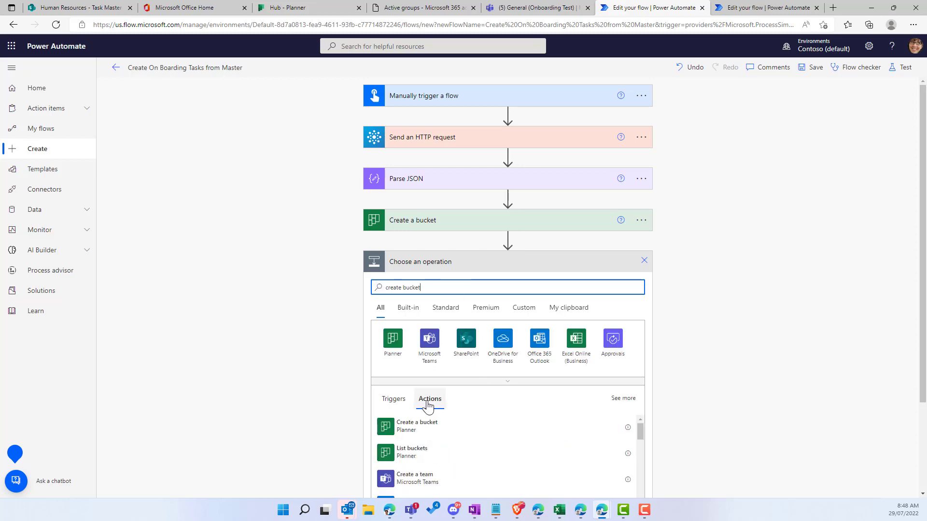
pyautogui.click(416, 436)
pyautogui.click(416, 436)
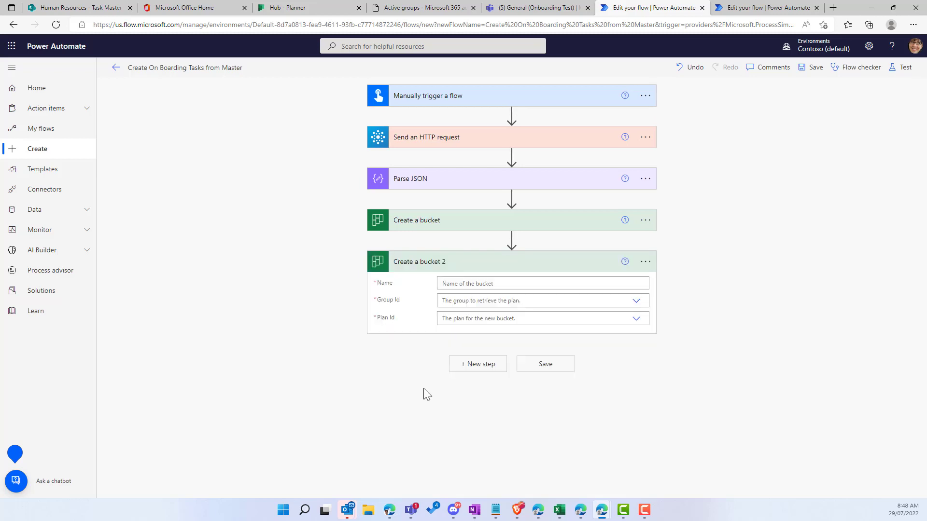
# - Name the second bucket In Progress and set its group to Onboarding Test
pyautogui.click(460, 284)
pyautogui.write('In Progress')
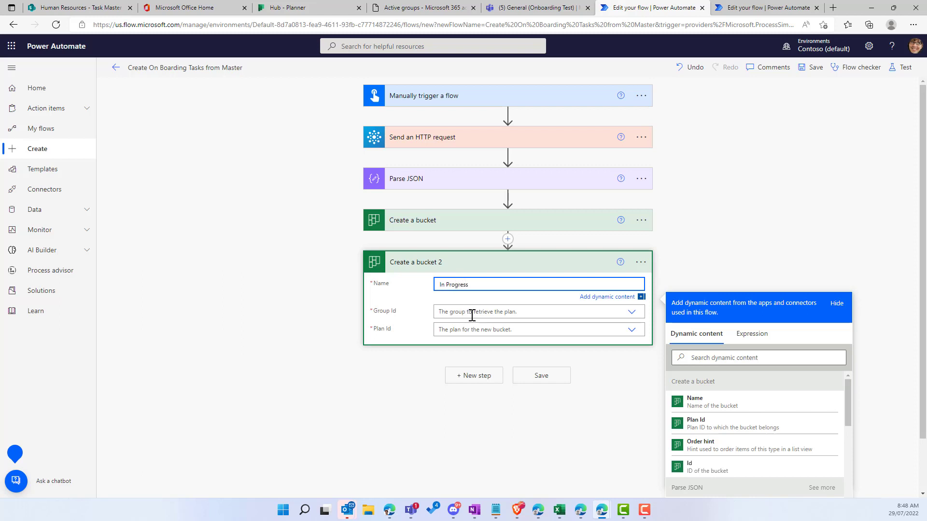
pyautogui.click(472, 312)
pyautogui.moveTo(644, 332); pyautogui.dragTo(638, 398)
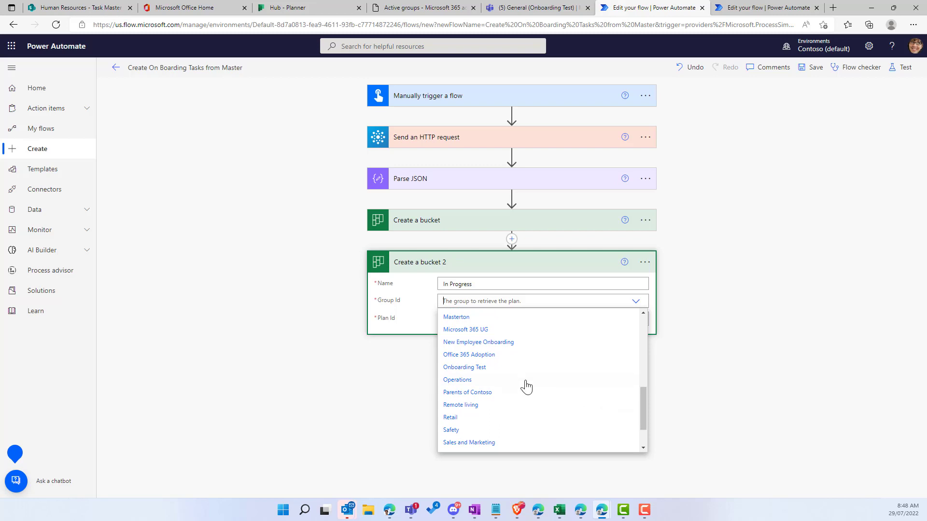
pyautogui.click(473, 368)
# - Set the In Progress bucket's Plan Id to a custom value using the Plan Id output of the first Create a bucket action
pyautogui.click(459, 320)
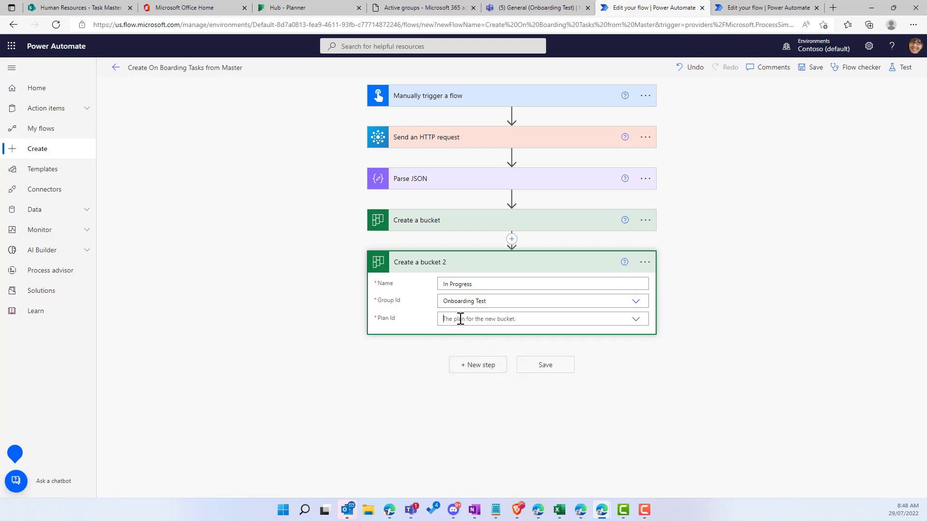
pyautogui.click(476, 348)
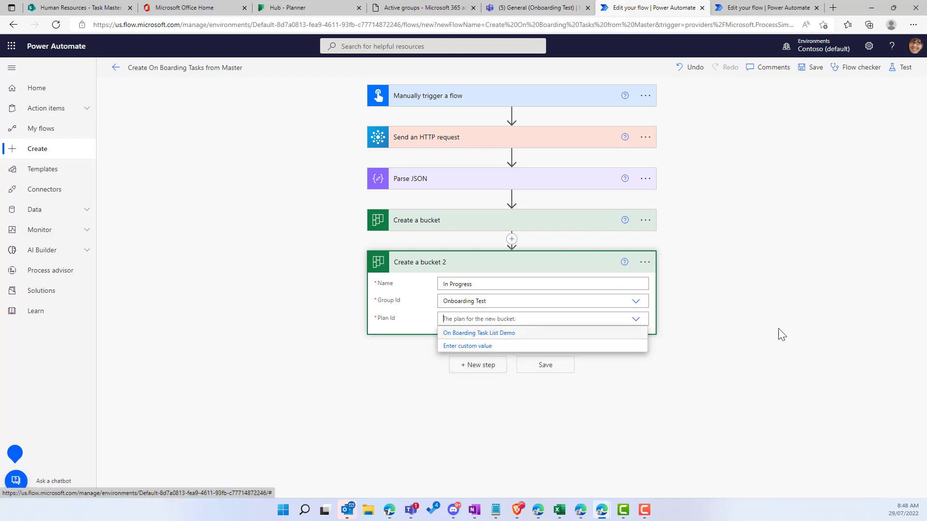
pyautogui.scroll(-2, 725, 357)
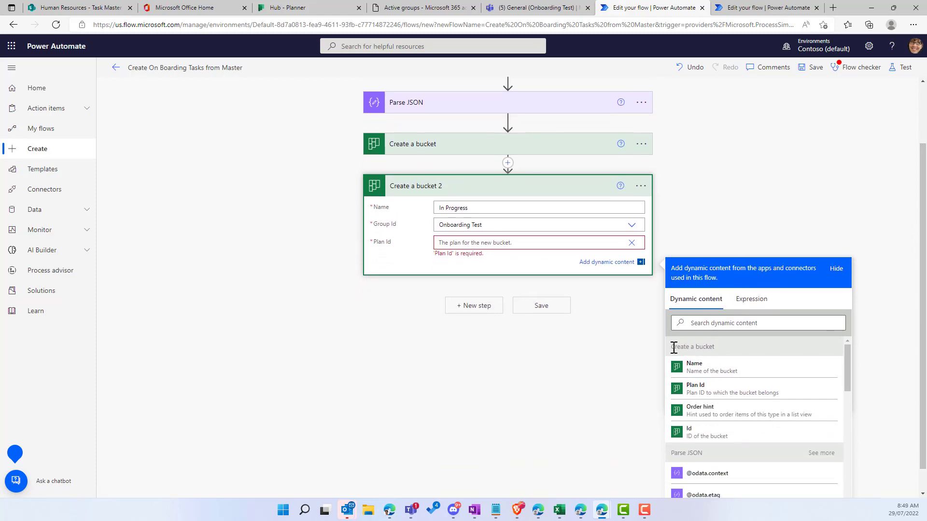
pyautogui.click(714, 391)
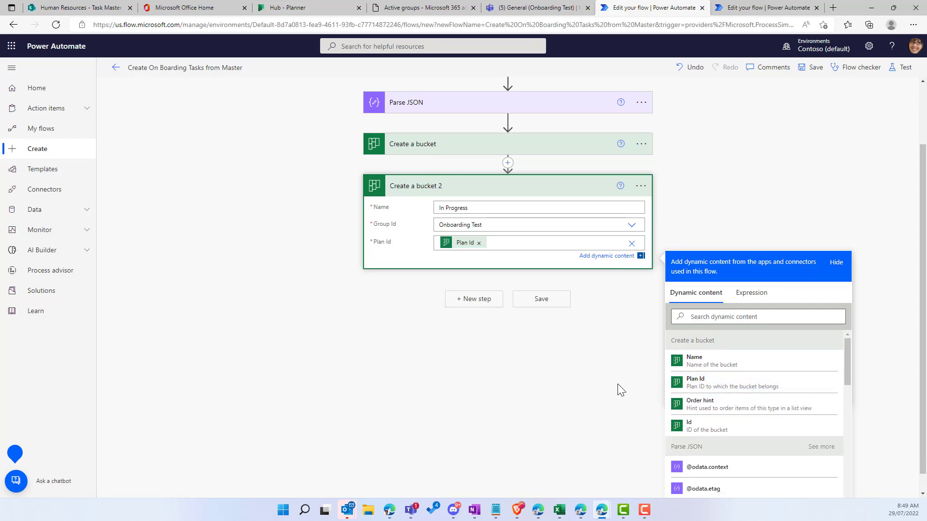
pyautogui.click(578, 372)
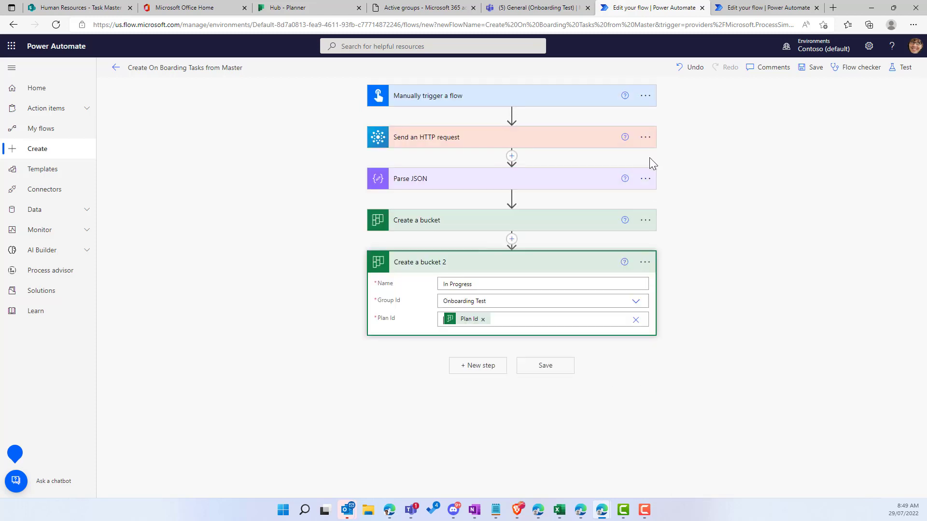
# - Rename the first Create a bucket action as Create ToDo Bucket
pyautogui.click(646, 220)
pyautogui.click(693, 251)
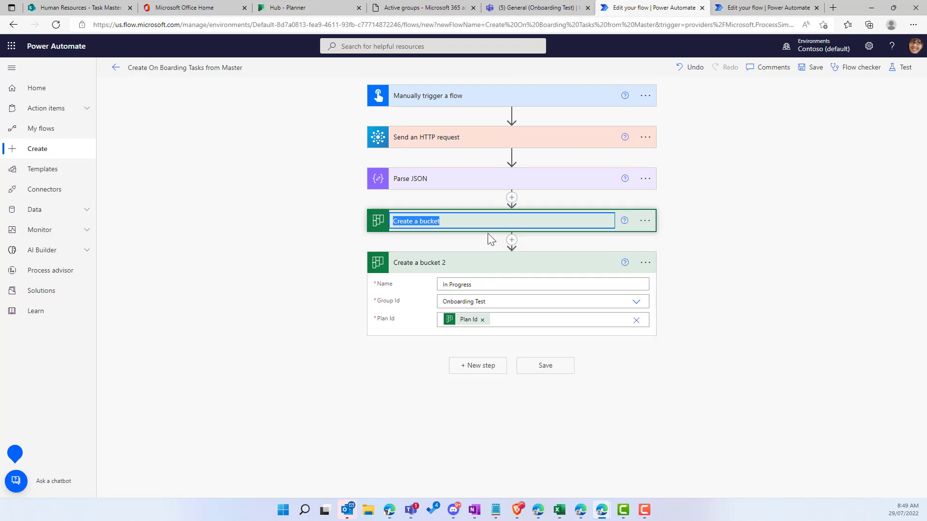
pyautogui.write('Create ToDo Buc')
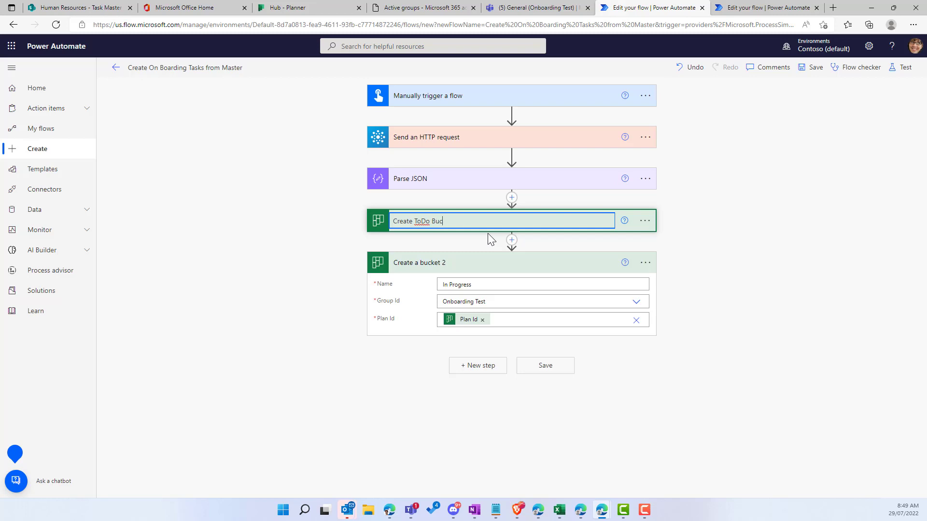
pyautogui.write('ket')
# - Rename the second bucket action as Create In Progress Bucket
pyautogui.click(646, 264)
pyautogui.click(688, 279)
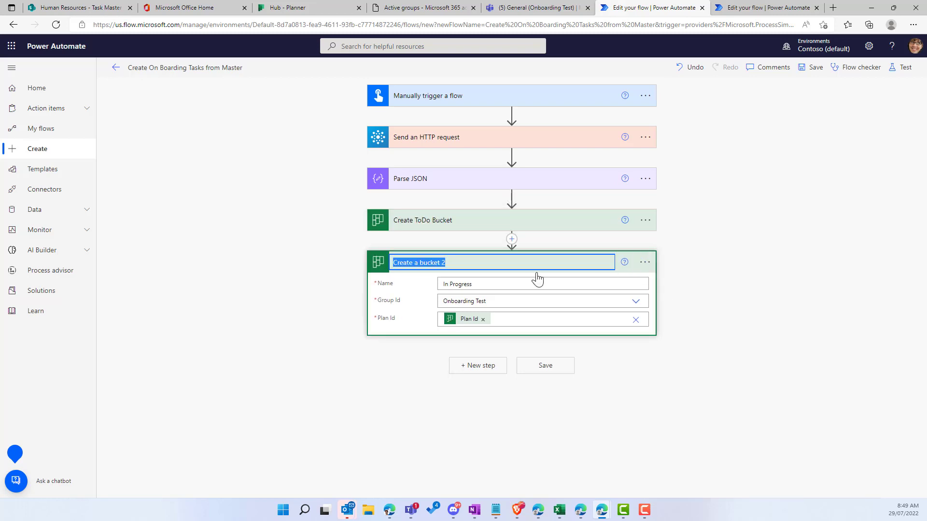
pyautogui.write('Create In Progress')
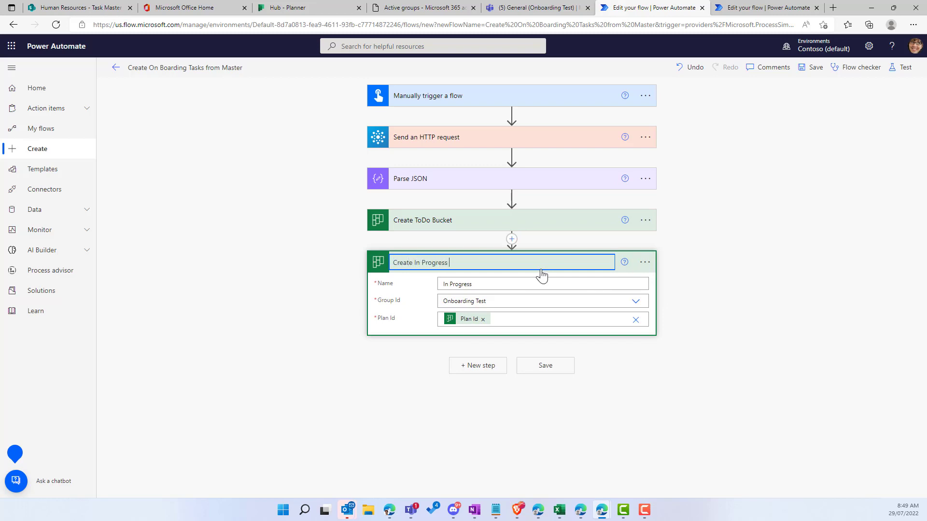
pyautogui.write(' Bucket')
pyautogui.click(747, 391)
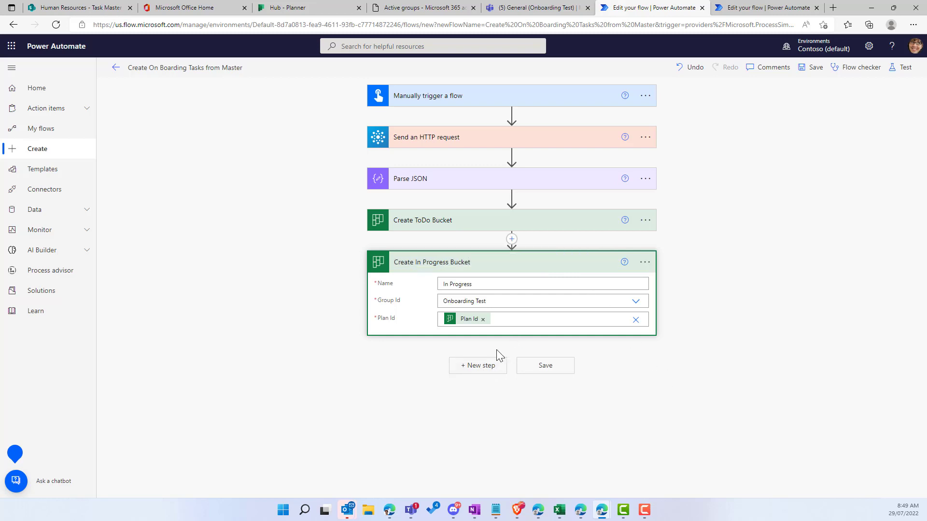
# - Check the Task Master List in SharePoint, then add a SharePoint Get items action after Create In Progress Bucket
pyautogui.click(72, 8)
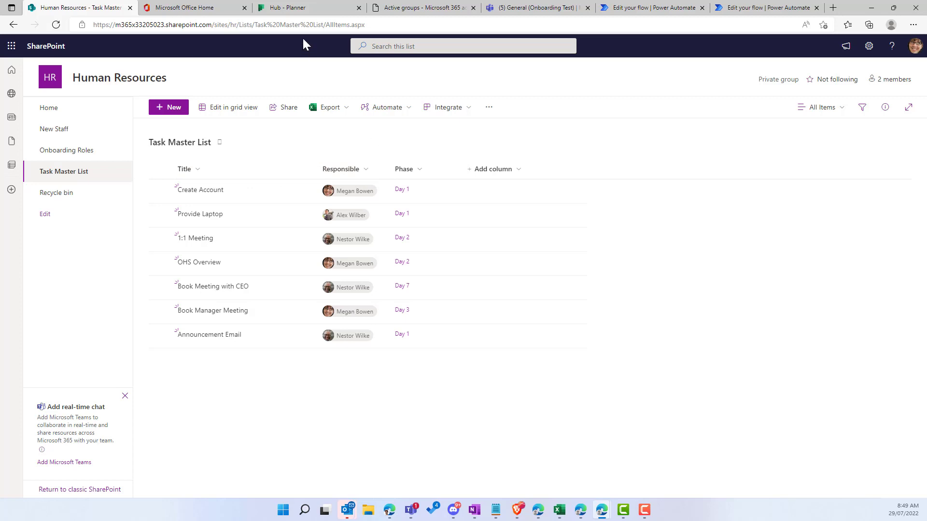
pyautogui.click(628, 8)
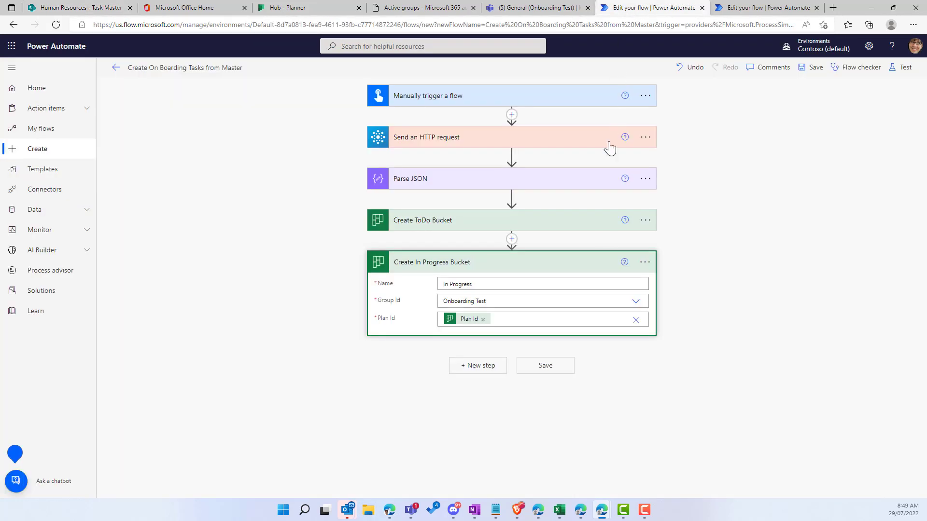
pyautogui.click(492, 377)
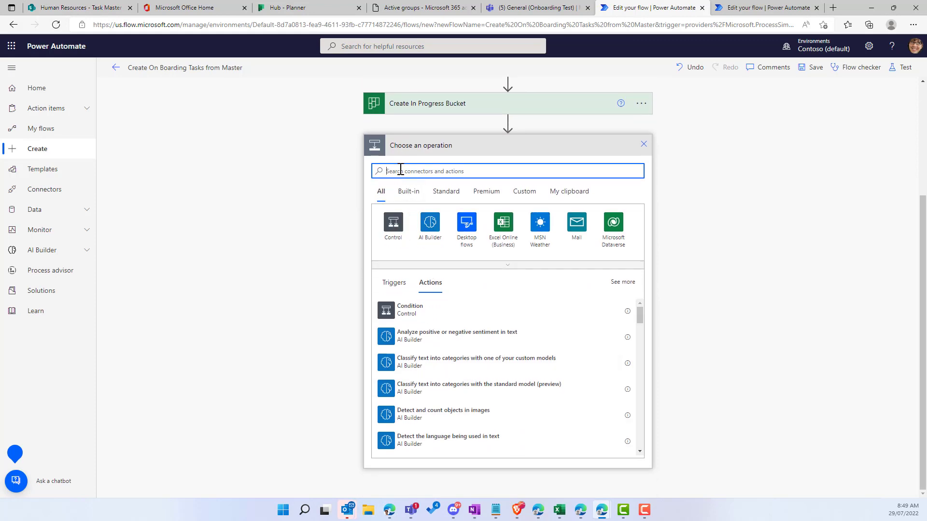
pyautogui.write('get items')
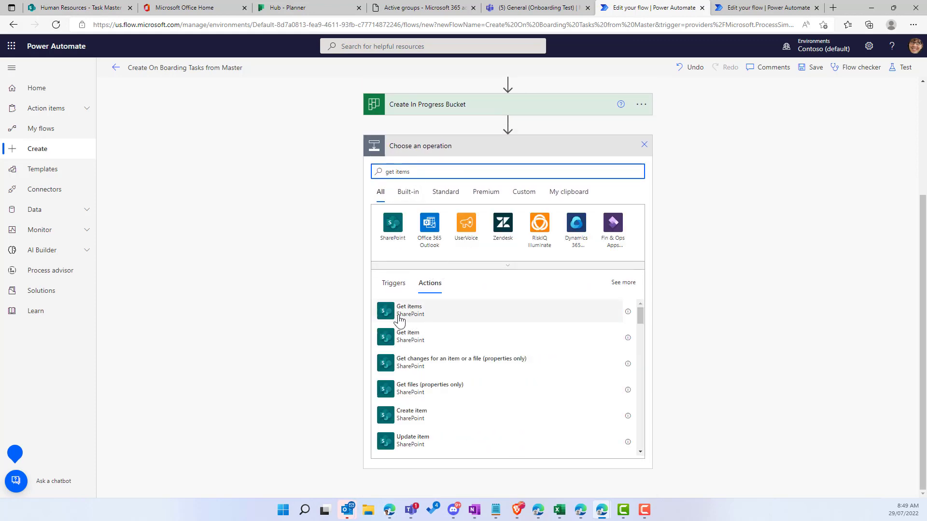
pyautogui.click(407, 319)
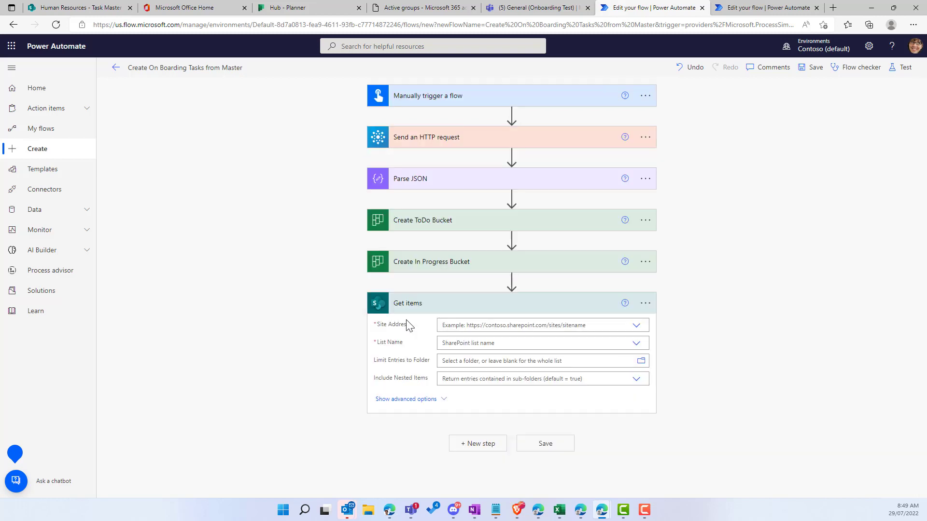
pyautogui.click(85, 13)
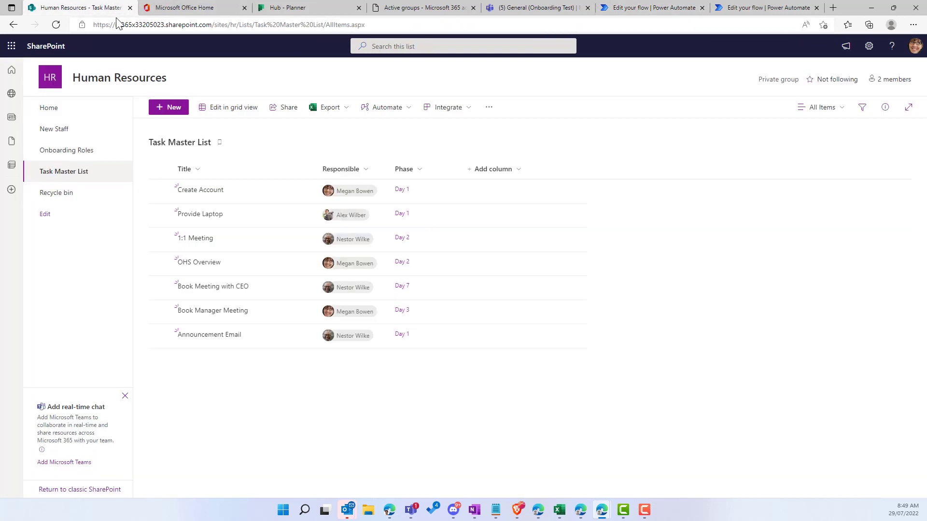
pyautogui.moveTo(238, 24); pyautogui.dragTo(35, 24)
pyautogui.hotkey('ctrl', 'c')
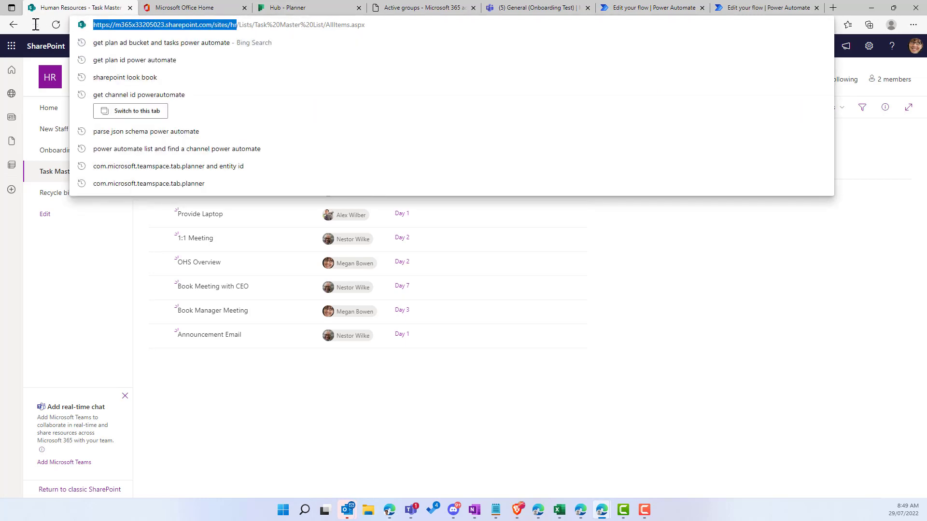
pyautogui.click(628, 13)
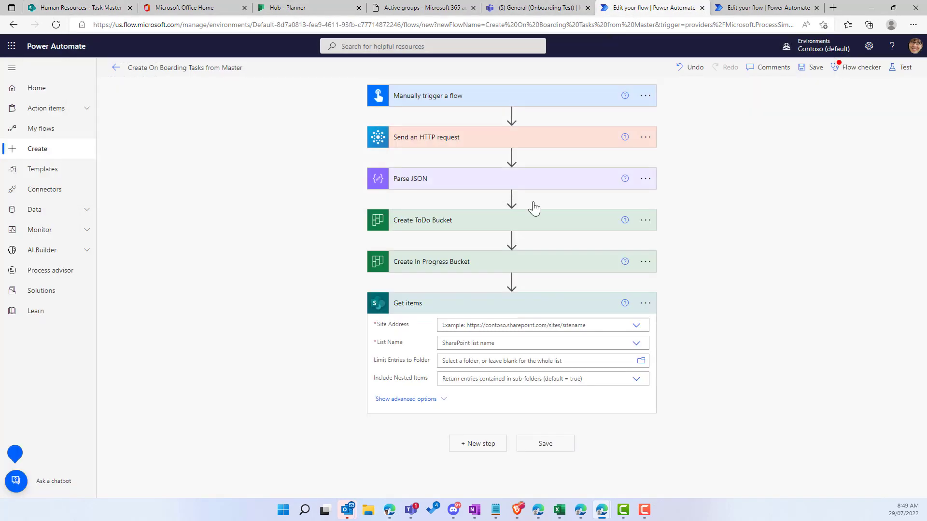
pyautogui.click(543, 325)
pyautogui.scroll(-1, 484, 424)
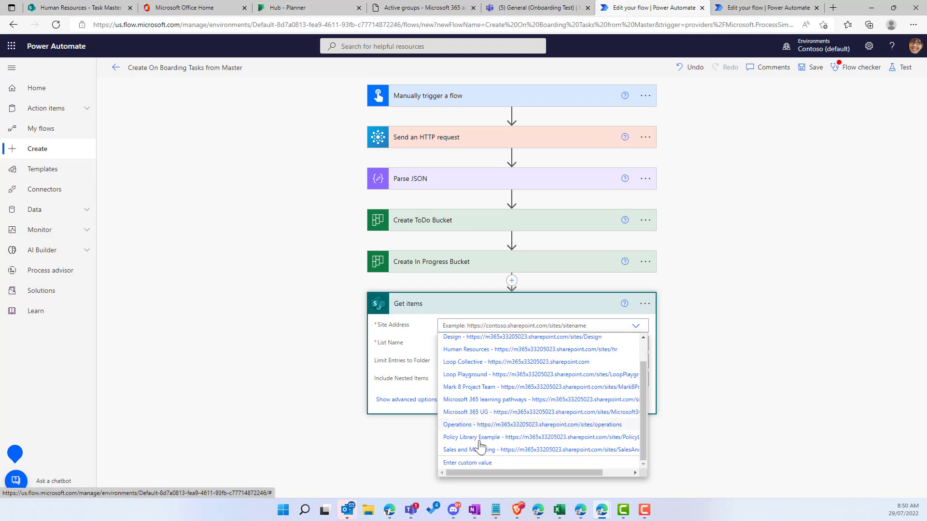
pyautogui.click(467, 462)
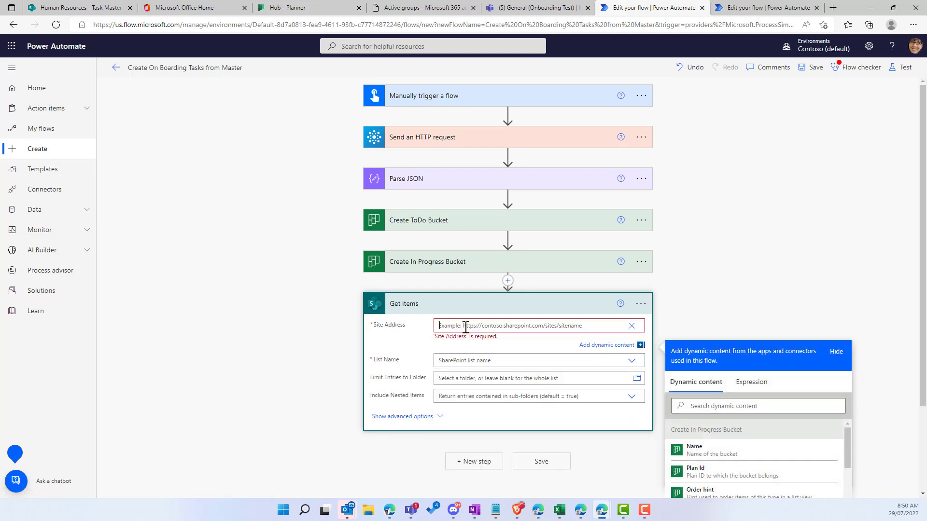
pyautogui.hotkey('ctrl', 'v')
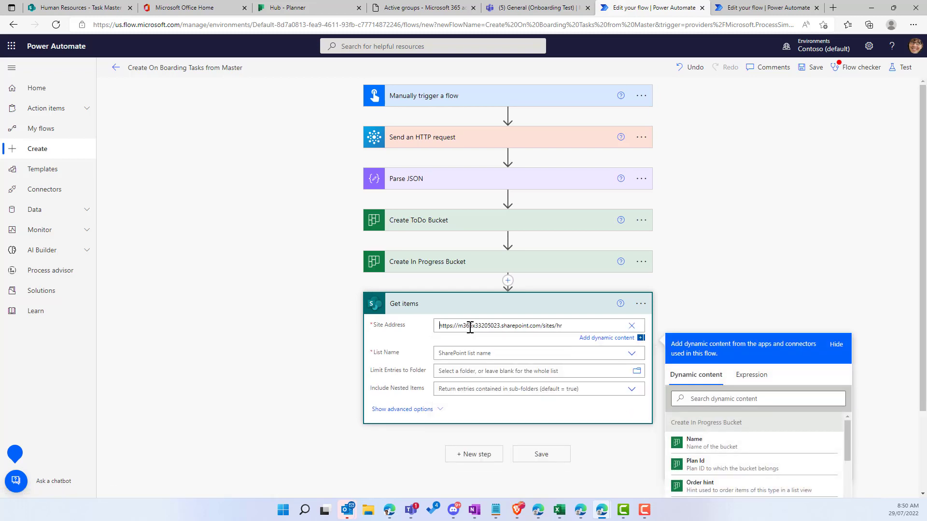
pyautogui.click(495, 353)
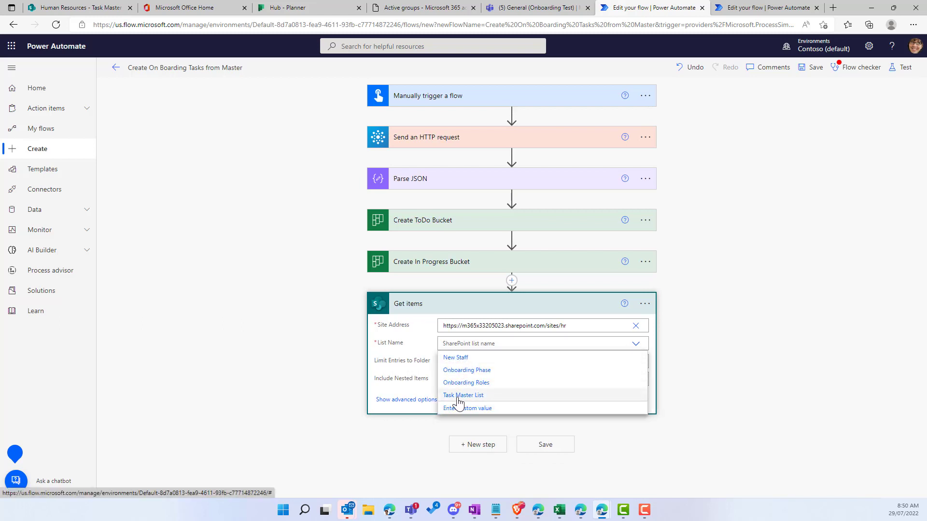
pyautogui.click(459, 397)
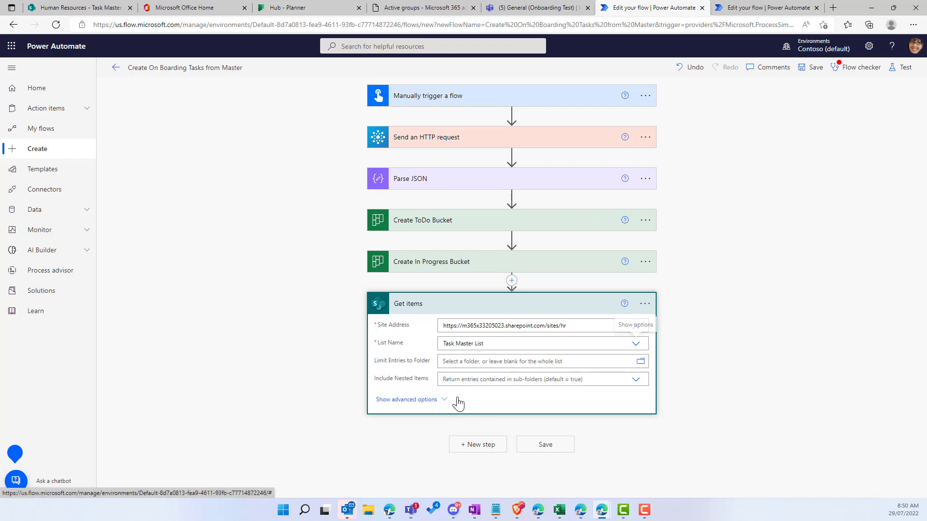
# - Add an Apply to each control after Get items and use the value output of Get items as its input
pyautogui.click(487, 444)
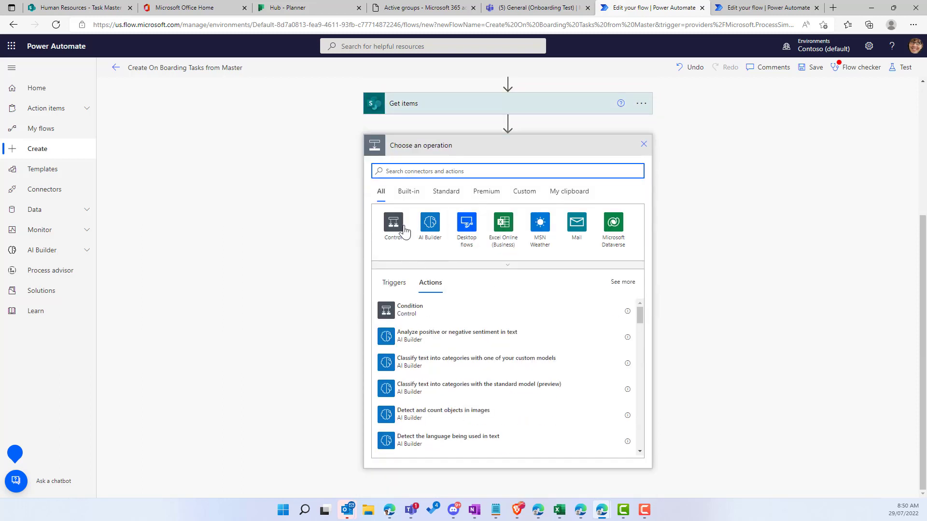
pyautogui.write('app')
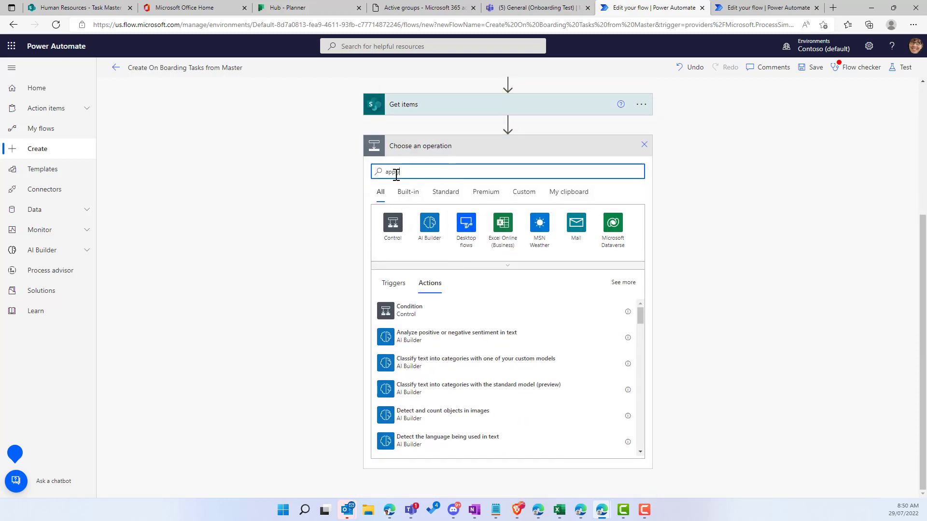
pyautogui.write('ly')
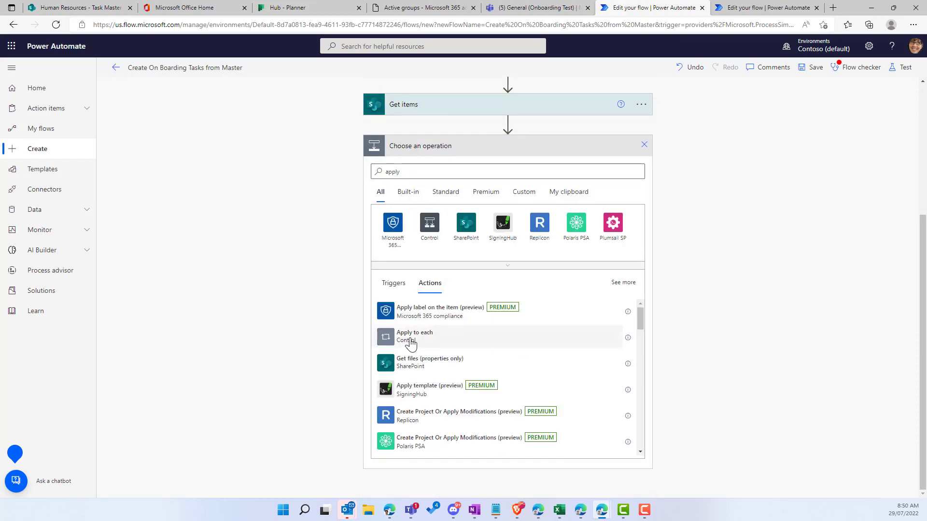
pyautogui.click(411, 343)
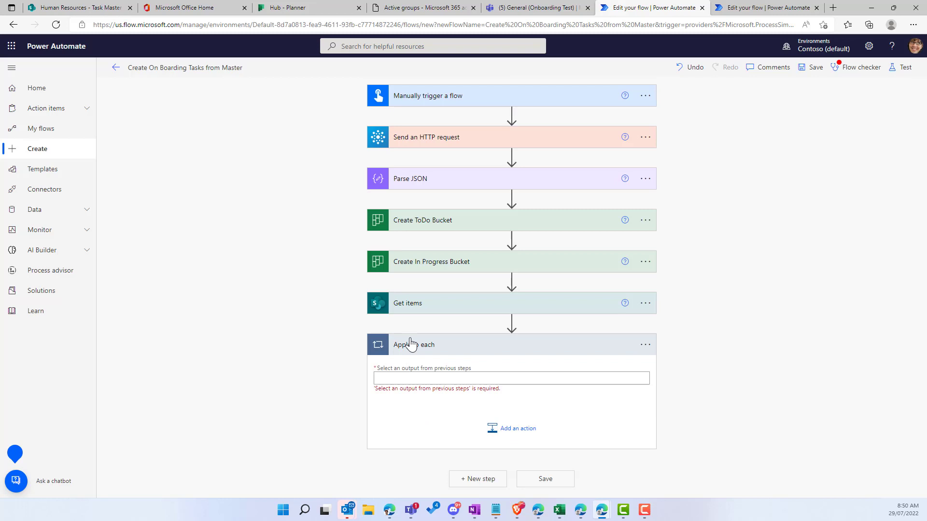
pyautogui.click(424, 376)
pyautogui.scroll(-2, 466, 374)
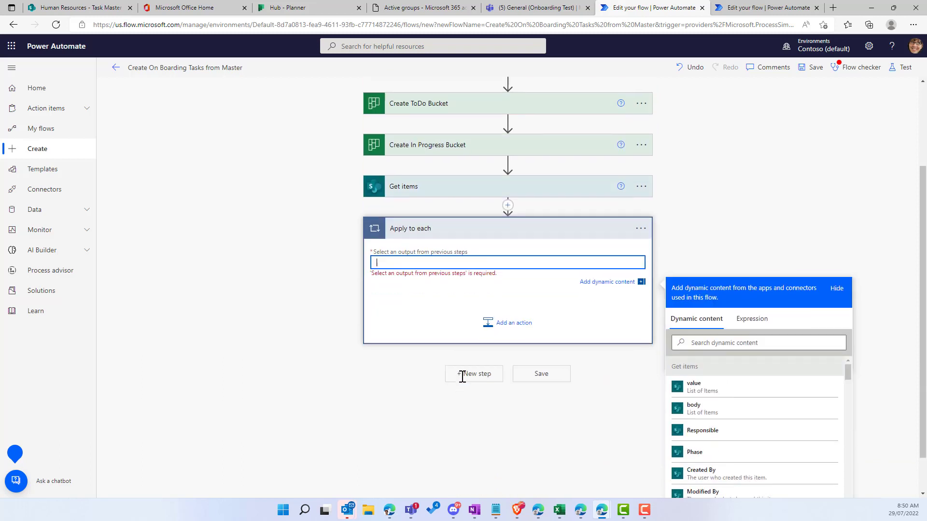
pyautogui.click(695, 389)
# - Add the Planner Create a task action inside the Apply to each loop
pyautogui.click(502, 318)
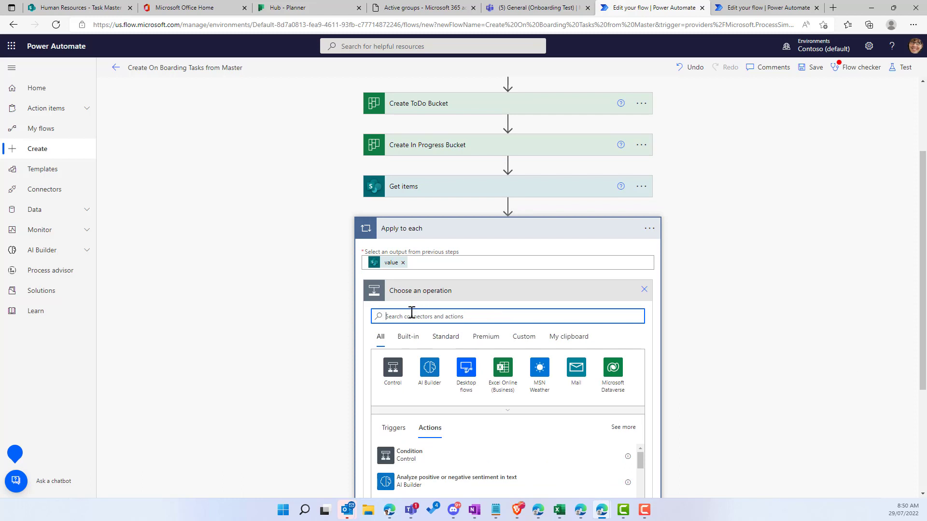
pyautogui.write('create task')
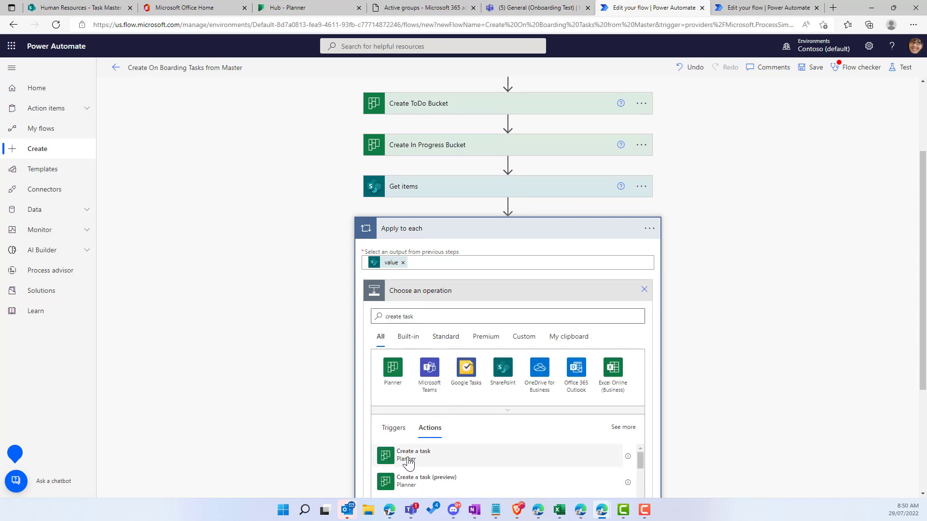
pyautogui.click(448, 455)
# - Set the Group Id of the Create a task action to Onboarding Test
pyautogui.scroll(-3, 472, 328)
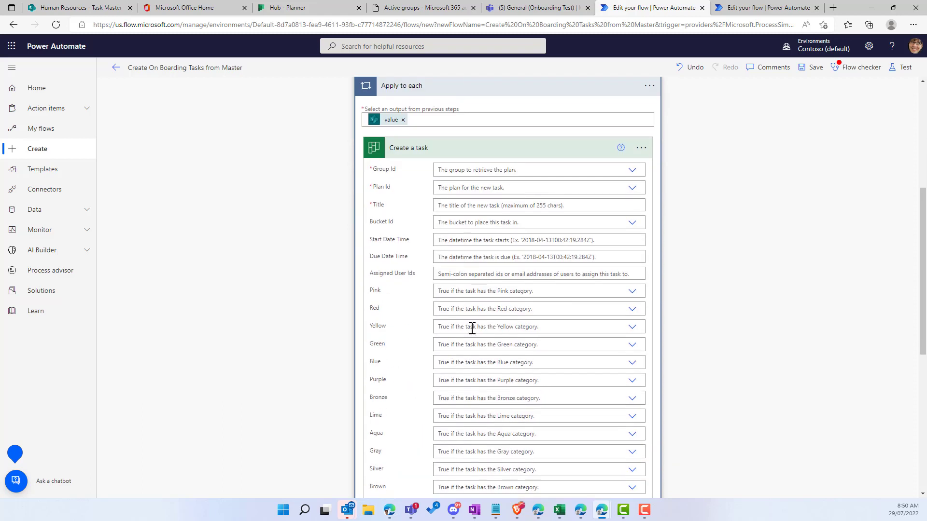
pyautogui.click(462, 167)
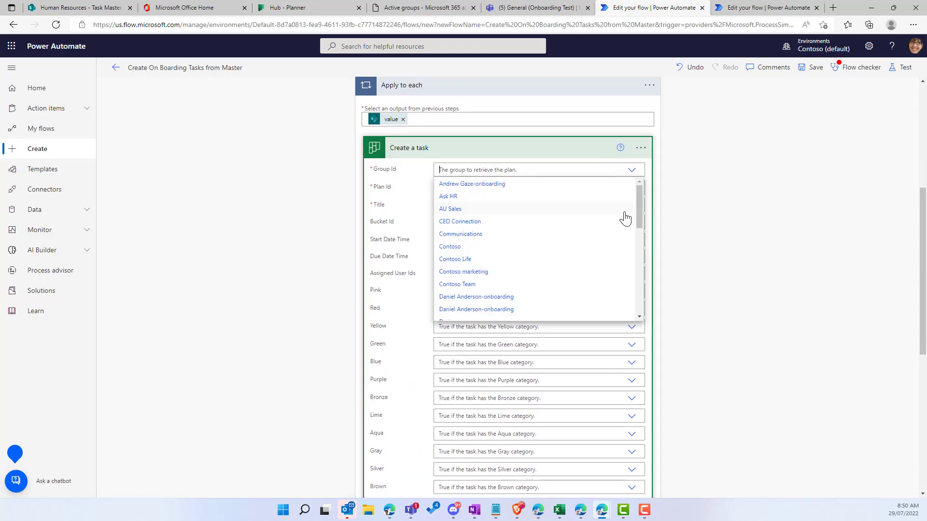
pyautogui.moveTo(640, 193); pyautogui.dragTo(646, 284)
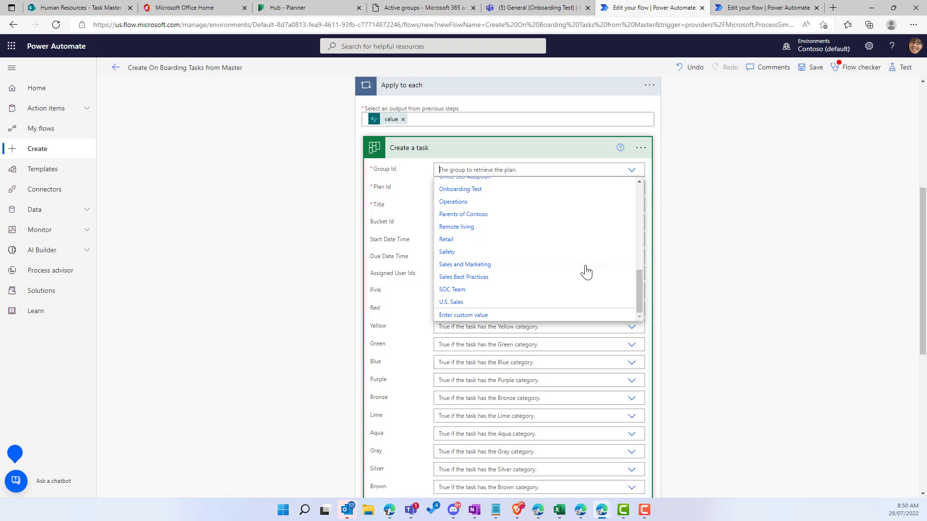
pyautogui.scroll(1, 586, 271)
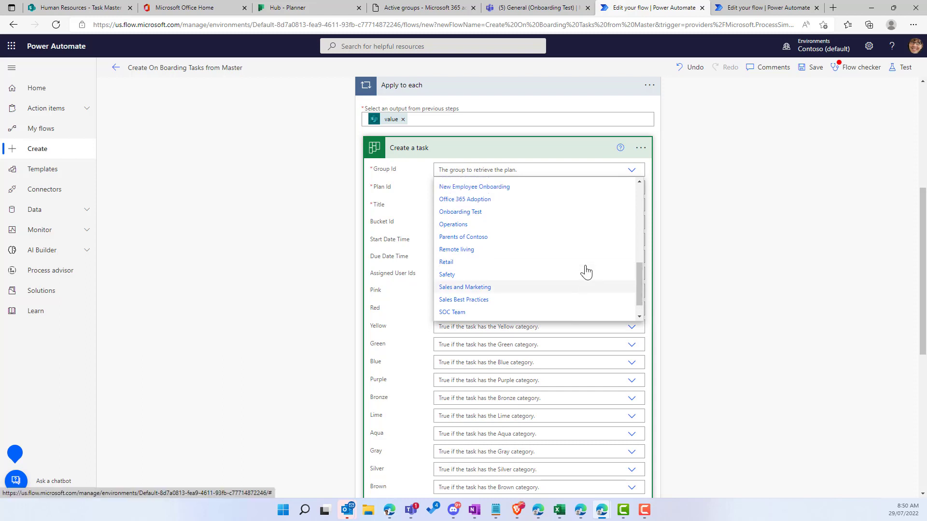
pyautogui.click(479, 213)
# - Set the task's Plan Id to a custom value using Create ToDo Bucket's Plan Id, and its Title to Get items' Title
pyautogui.click(478, 188)
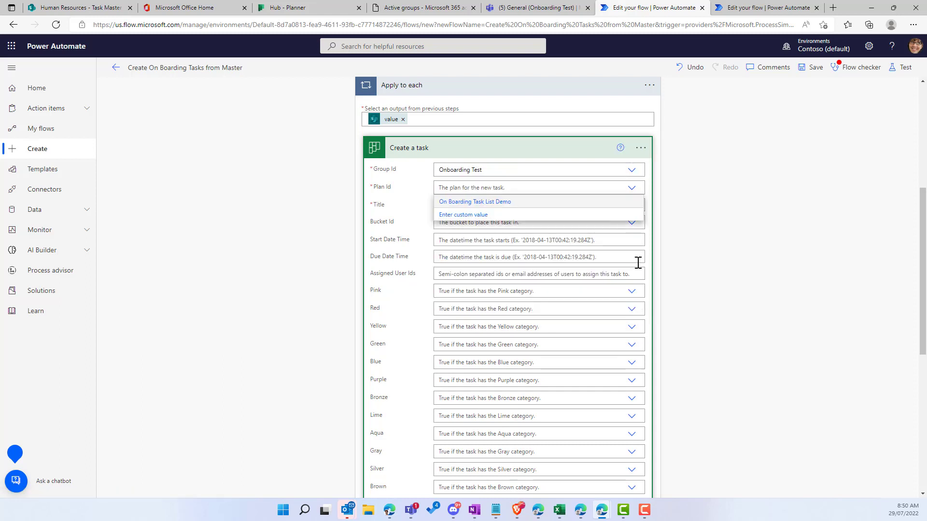
pyautogui.click(502, 215)
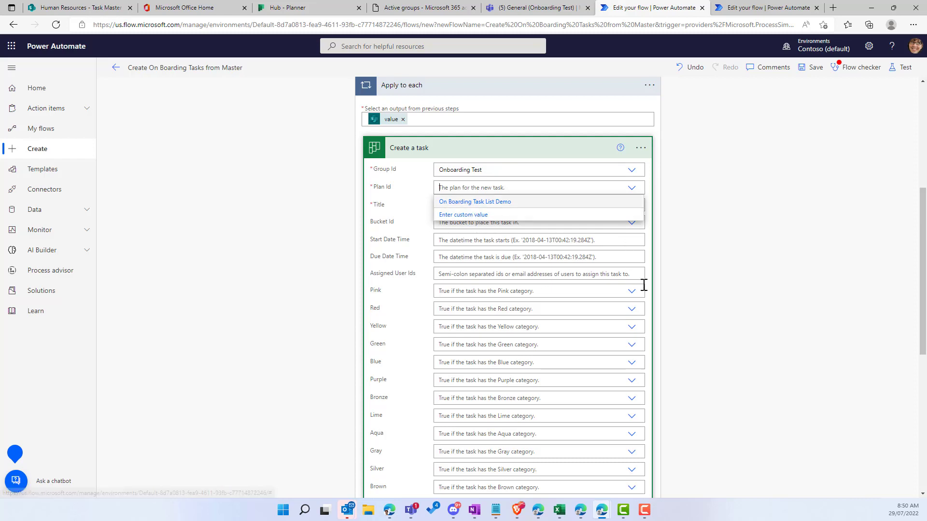
pyautogui.moveTo(846, 296); pyautogui.dragTo(838, 380)
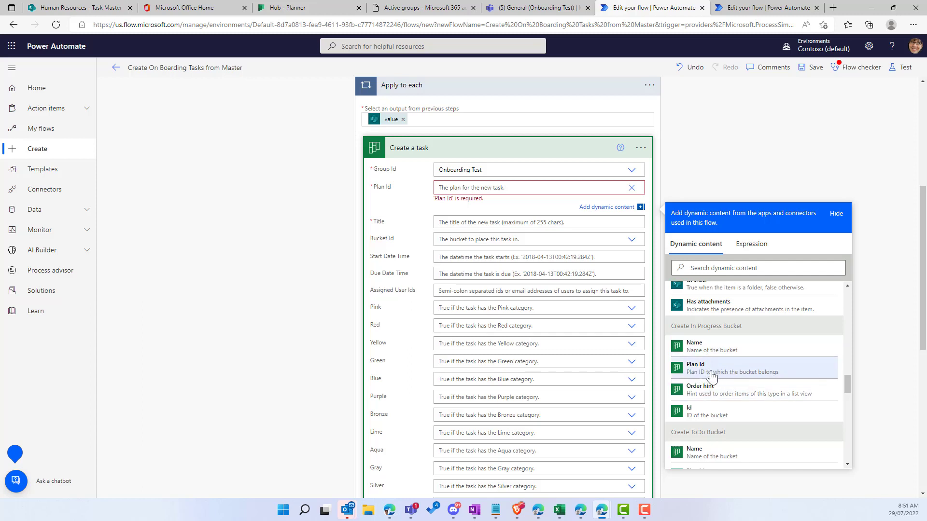
pyautogui.scroll(-3, 707, 382)
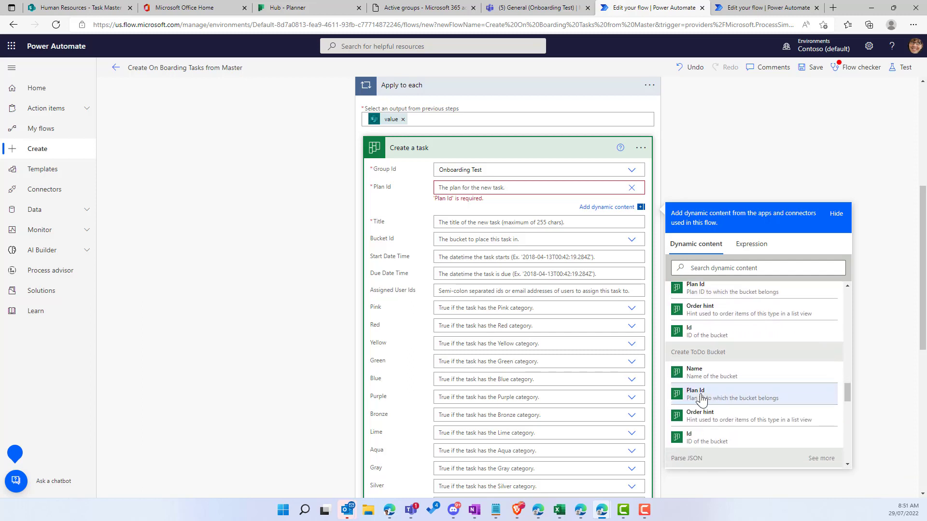
pyautogui.click(701, 397)
pyautogui.click(451, 216)
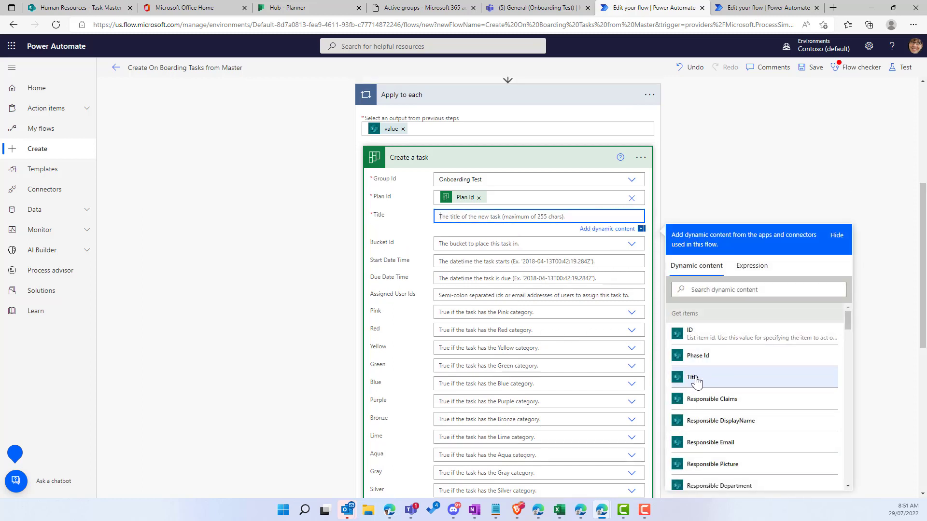
pyautogui.click(690, 381)
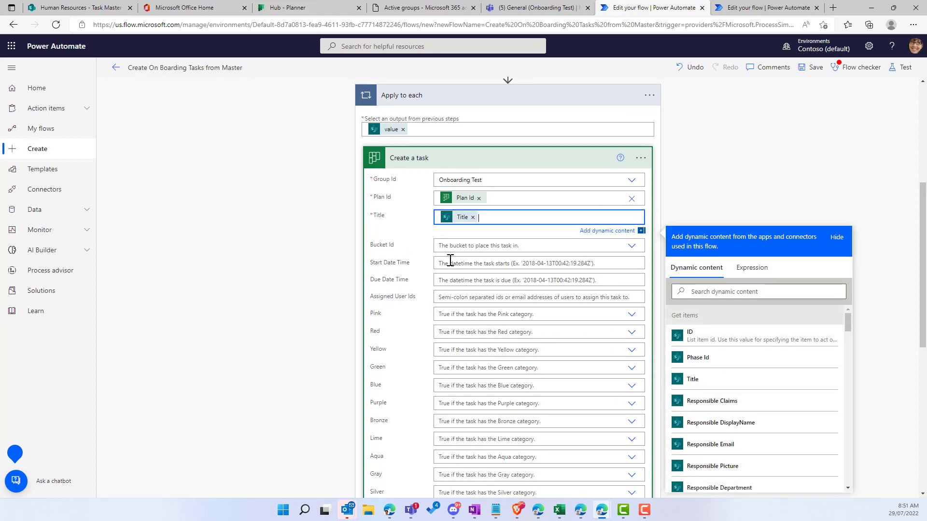
# - Set the Create a task action's Bucket Id to a custom value using the Id output of Create ToDo Bucket
pyautogui.click(460, 245)
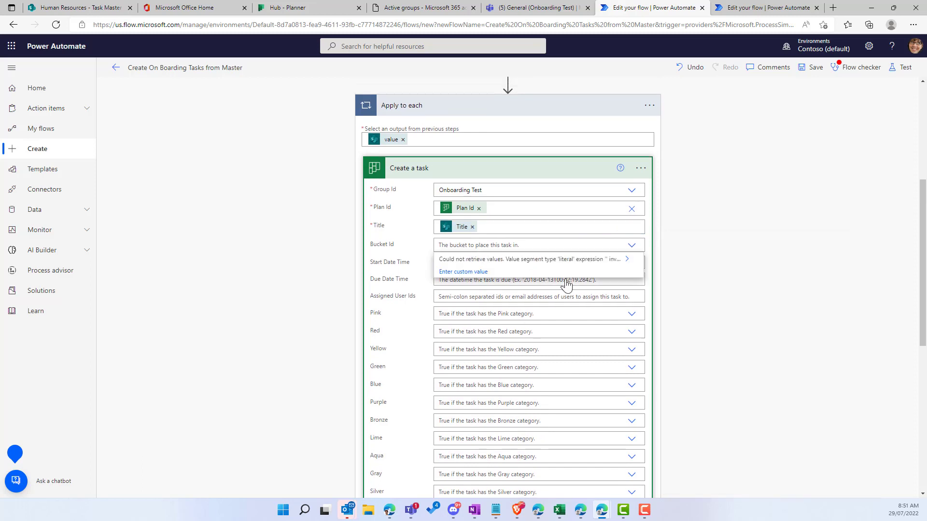
pyautogui.click(483, 274)
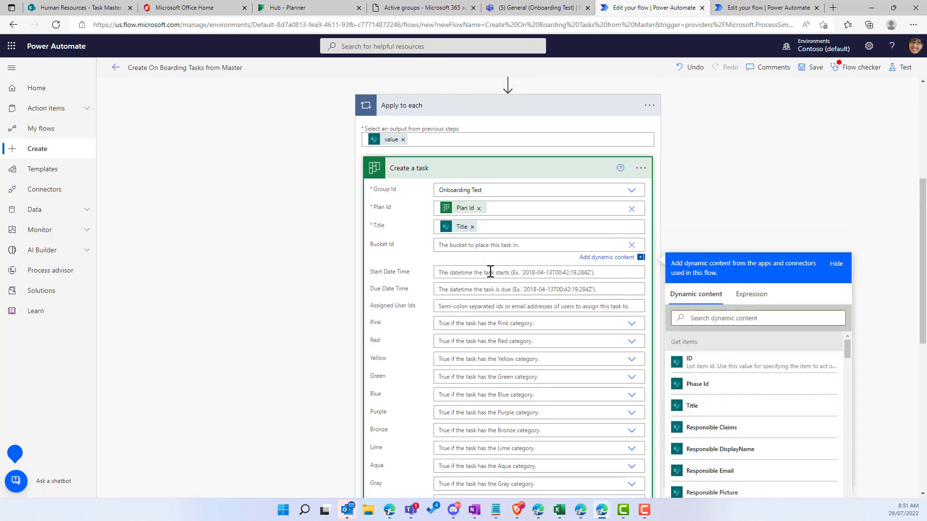
pyautogui.scroll(-1, 822, 371)
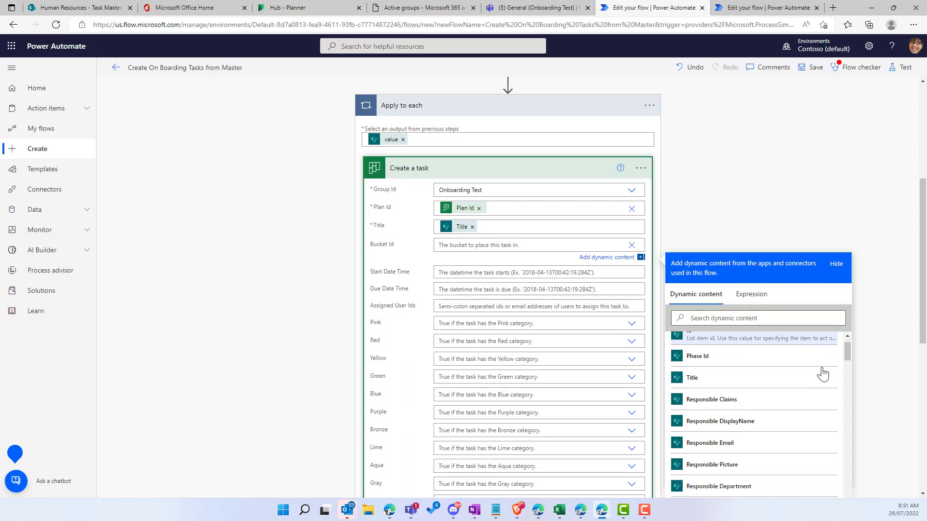
pyautogui.scroll(-1, 822, 375)
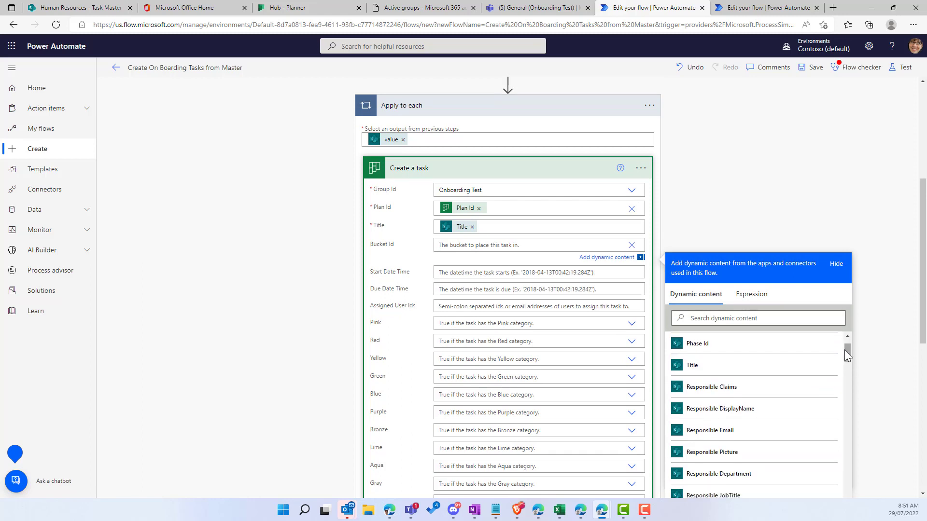
pyautogui.moveTo(845, 349); pyautogui.dragTo(841, 445)
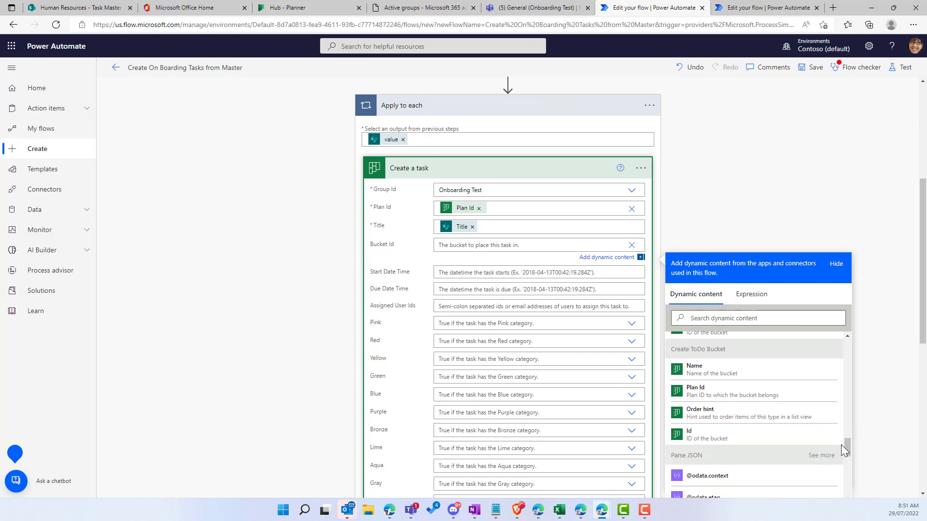
pyautogui.click(705, 441)
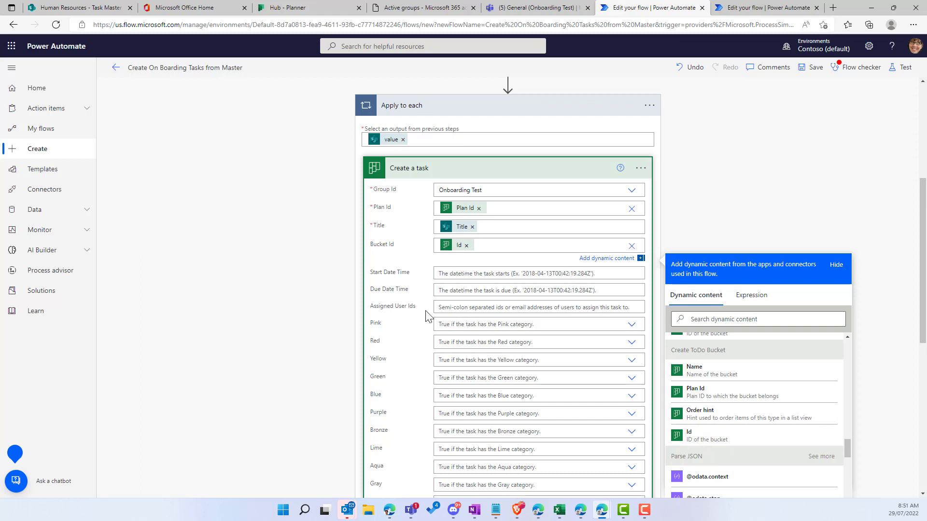
# - Set the task's Assigned User Ids to Responsible Email from Get items
pyautogui.click(443, 308)
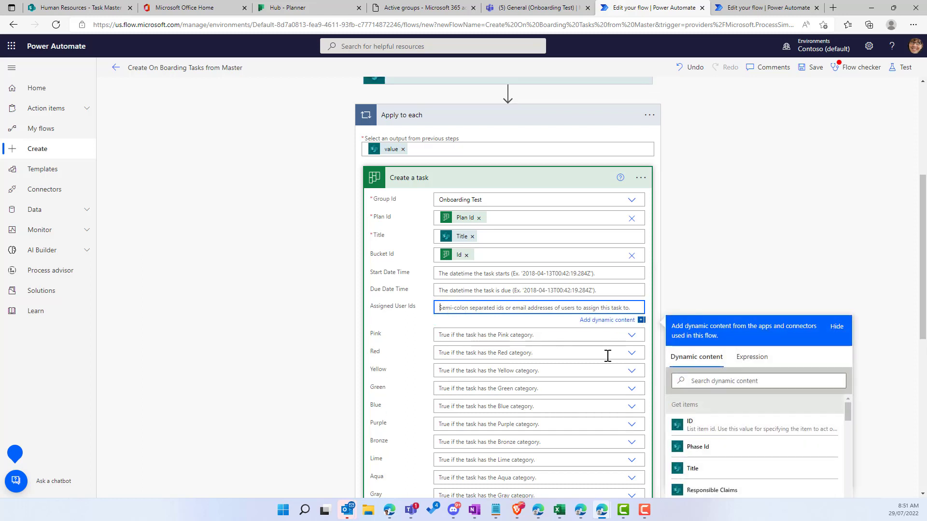
pyautogui.moveTo(922, 296); pyautogui.dragTo(924, 354)
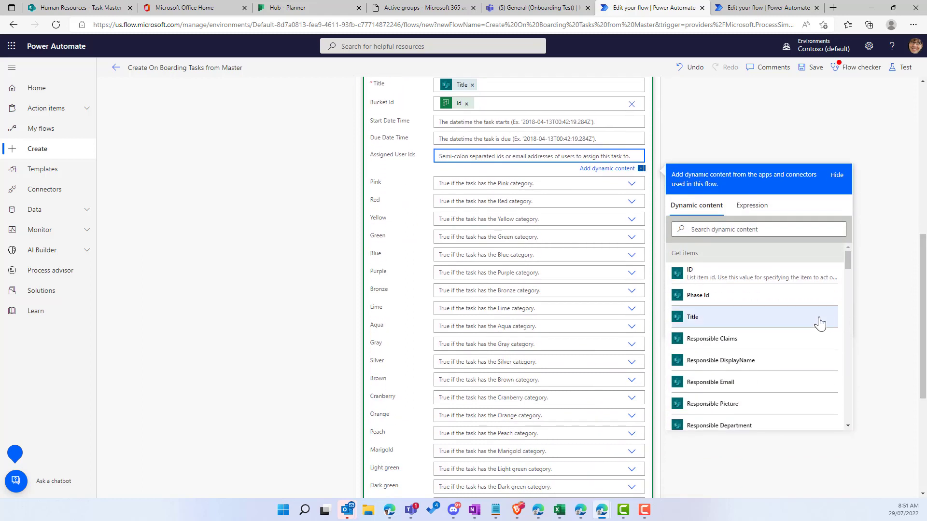
pyautogui.click(704, 391)
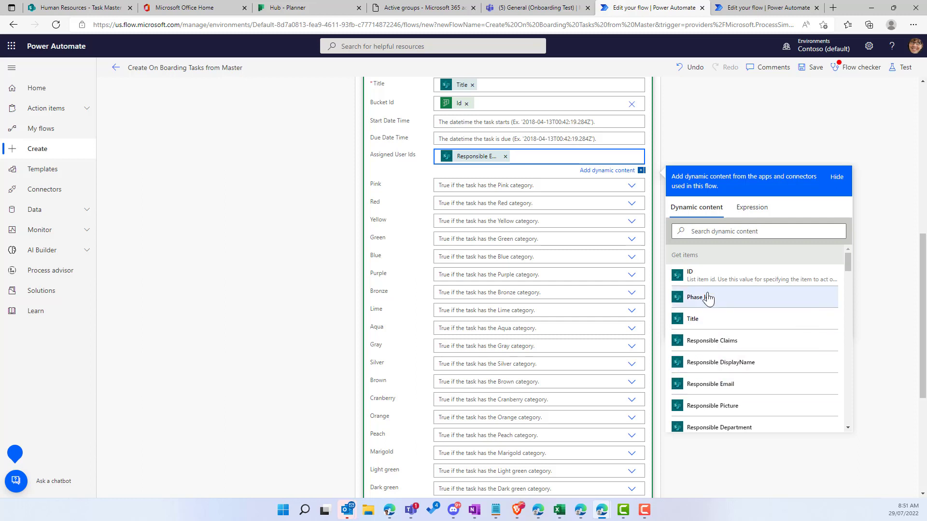
pyautogui.click(741, 140)
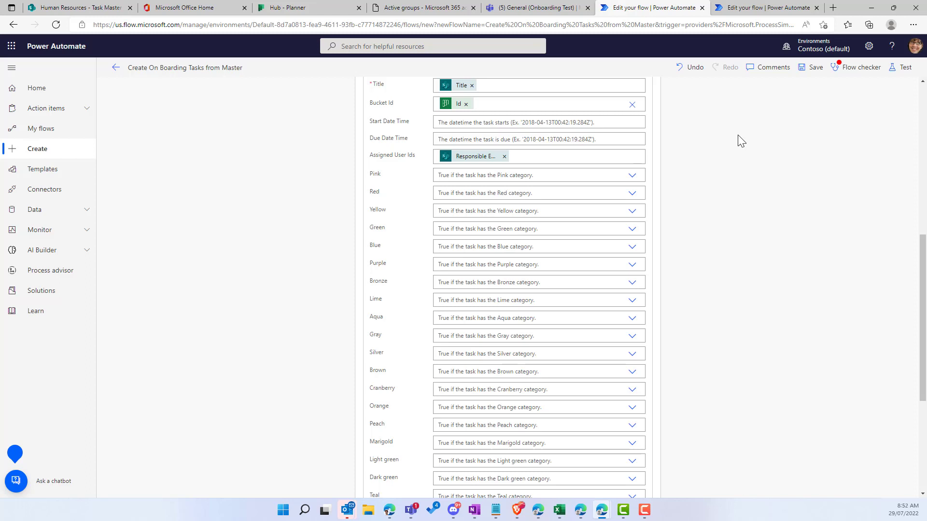
# - Save the flow and run it as a manual test with the existing Office 365 Groups, Planner and SharePoint connections
pyautogui.scroll(2, 804, 179)
pyautogui.click(812, 67)
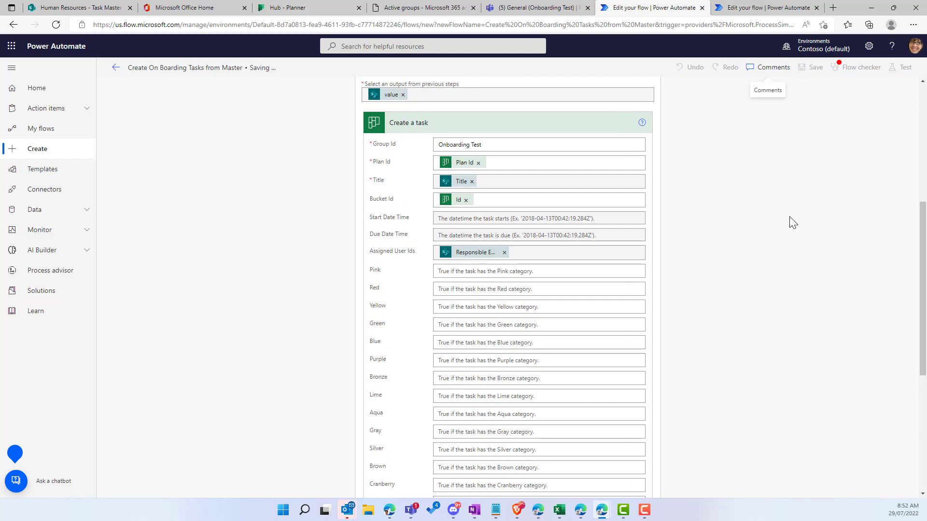
pyautogui.click(902, 69)
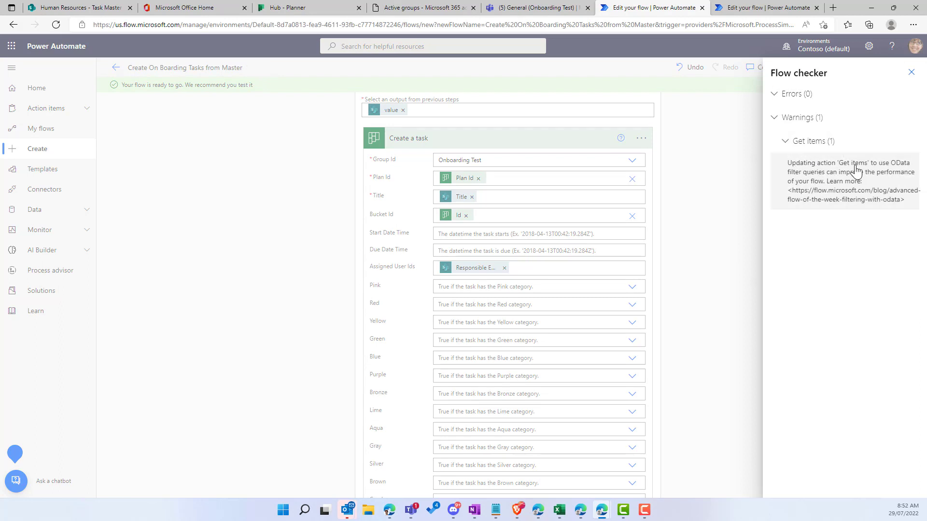
pyautogui.click(912, 72)
pyautogui.click(901, 70)
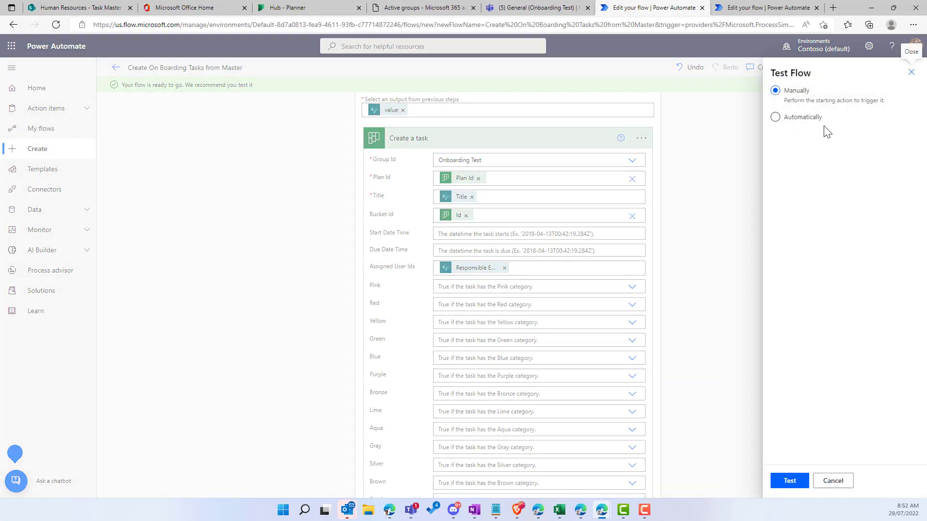
pyautogui.click(790, 481)
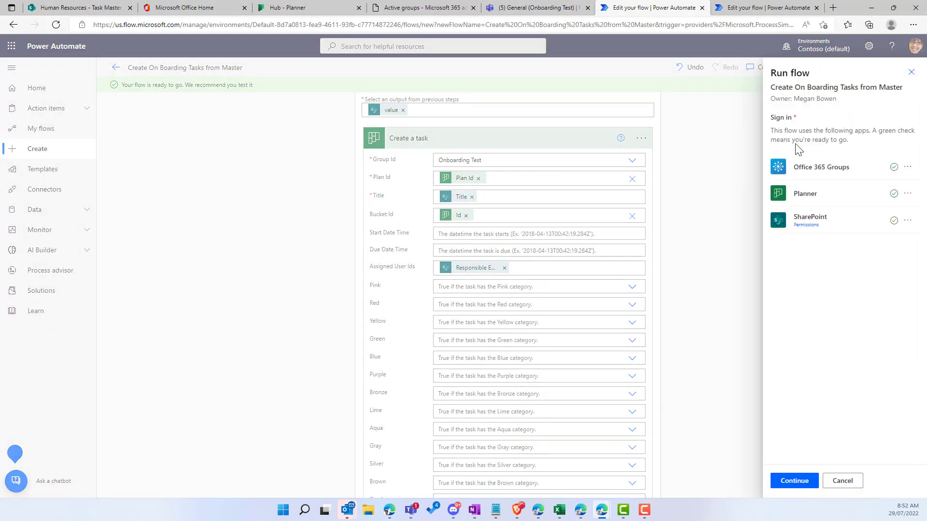
pyautogui.click(792, 482)
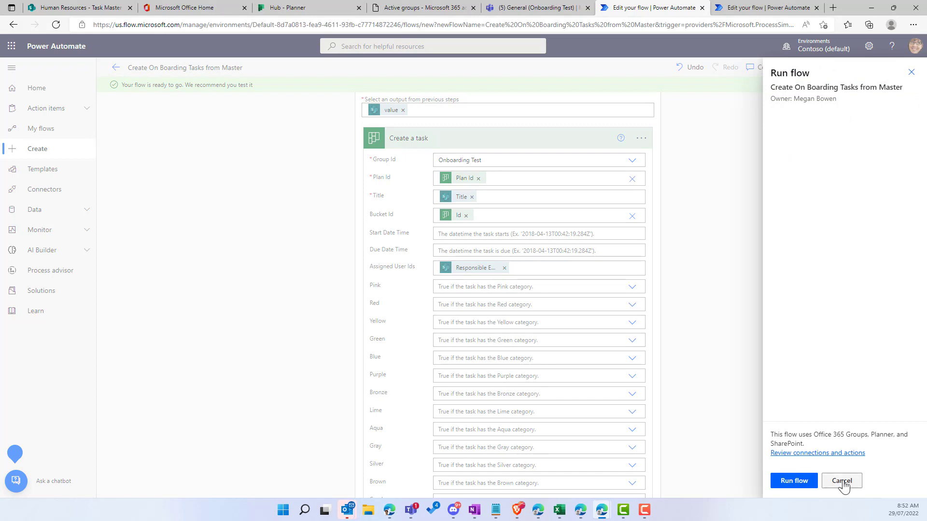
pyautogui.click(797, 482)
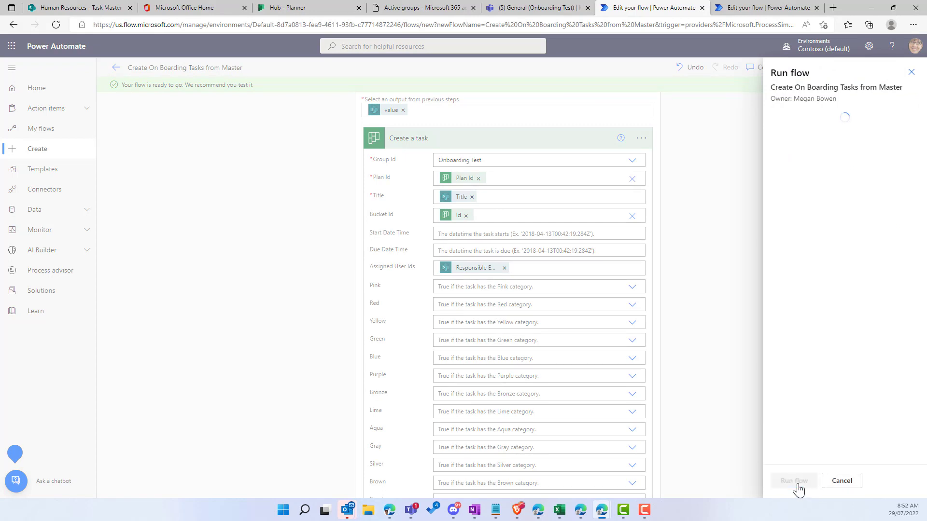
pyautogui.click(790, 481)
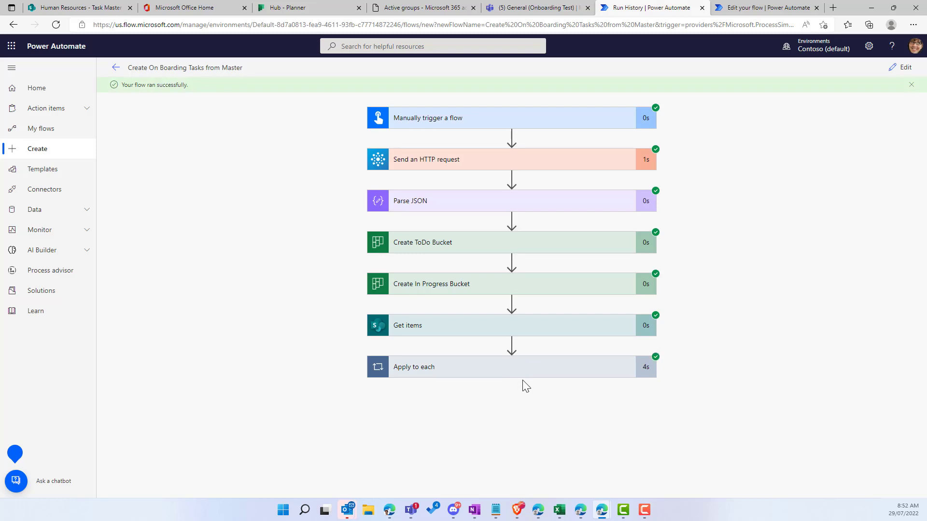
# - Switch to Teams and add a Tasks by Planner and To Do tab for the first existing On Boarding Task List Demo plan, without a channel post
pyautogui.click(512, 9)
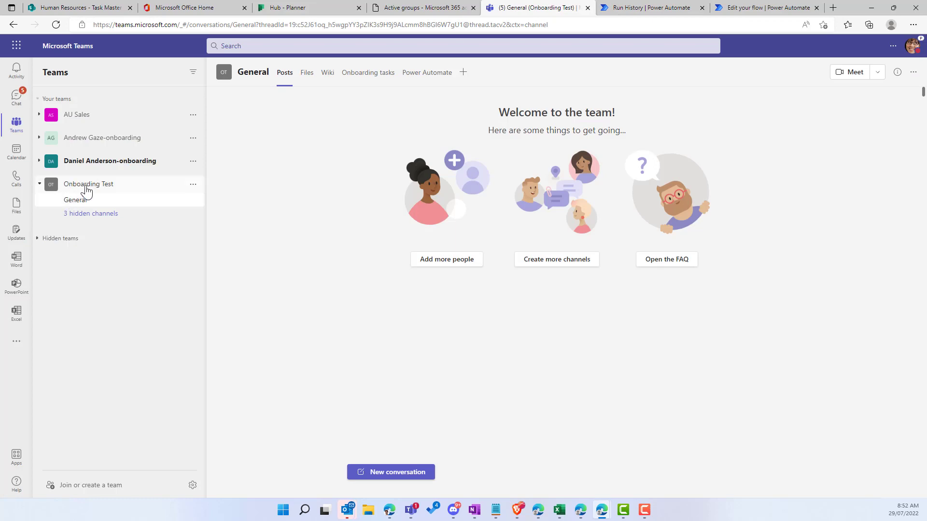
pyautogui.click(463, 73)
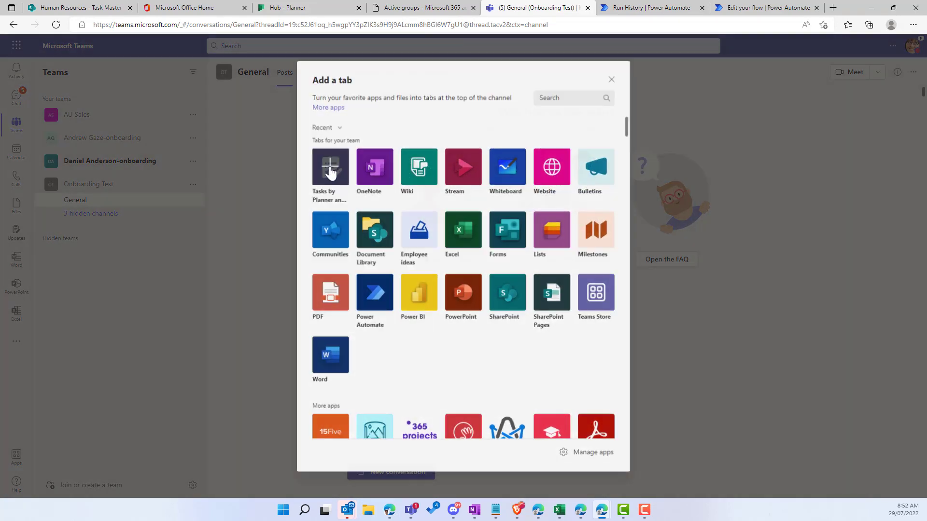
pyautogui.click(332, 169)
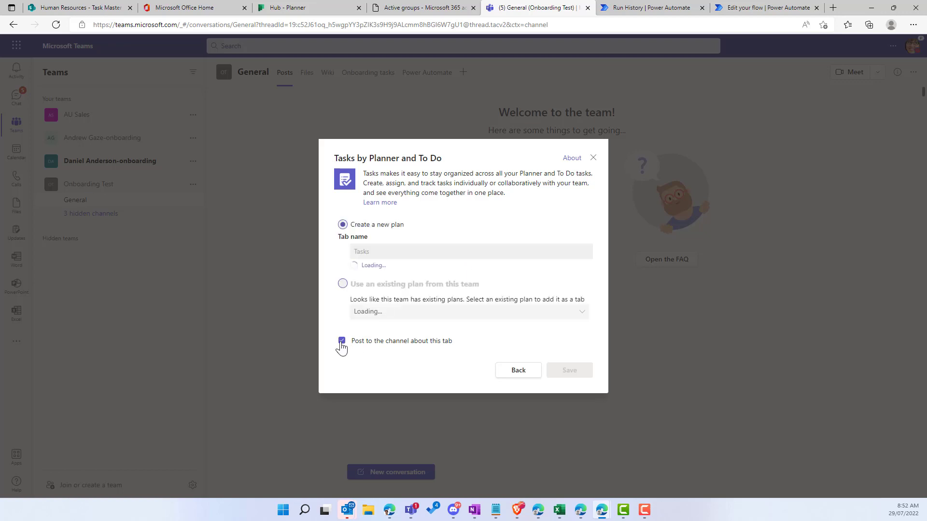
pyautogui.click(342, 341)
pyautogui.click(343, 284)
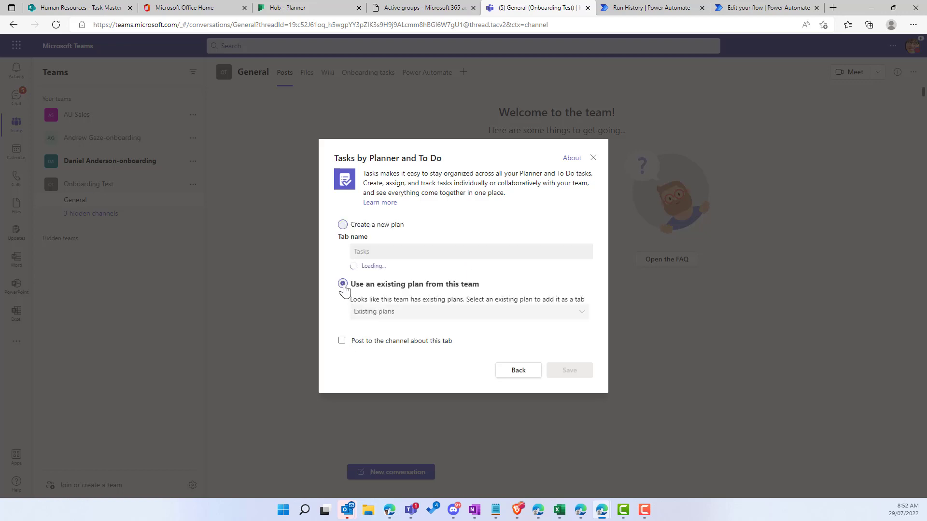
pyautogui.click(432, 306)
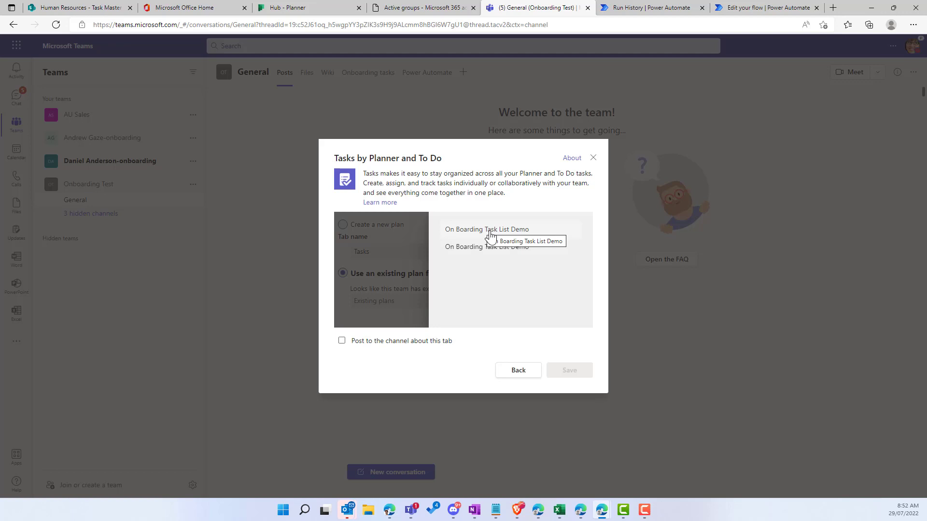
pyautogui.click(491, 235)
pyautogui.click(565, 372)
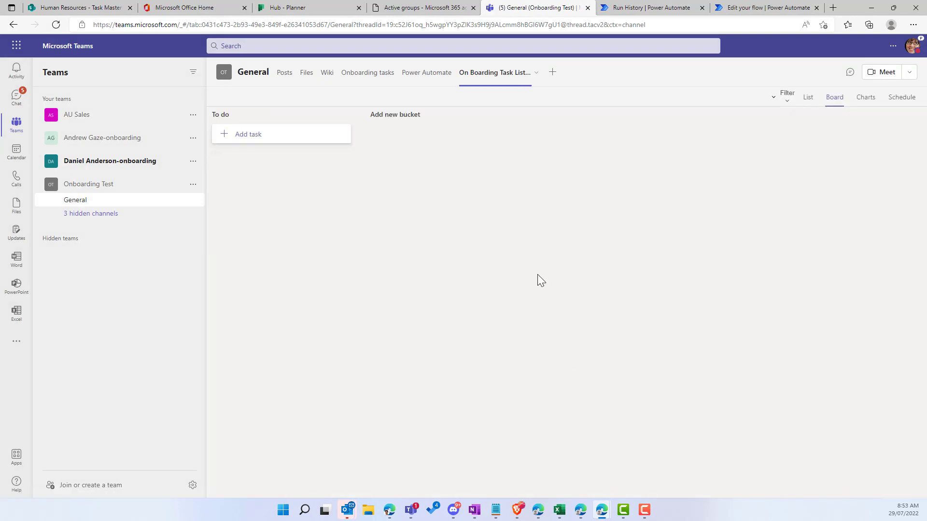
# - Add another Tasks by Planner and To Do tab for the second existing On Boarding Task List Demo plan and review its board
pyautogui.click(536, 73)
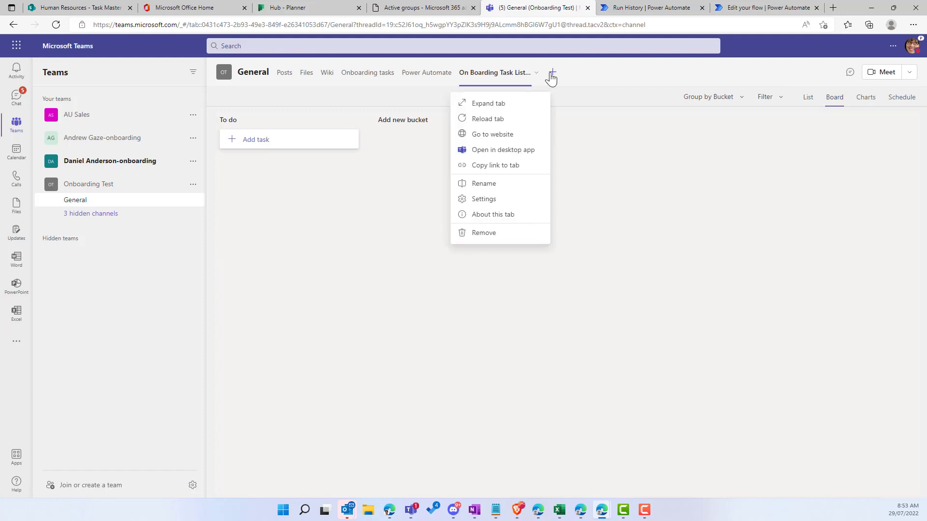
pyautogui.click(552, 74)
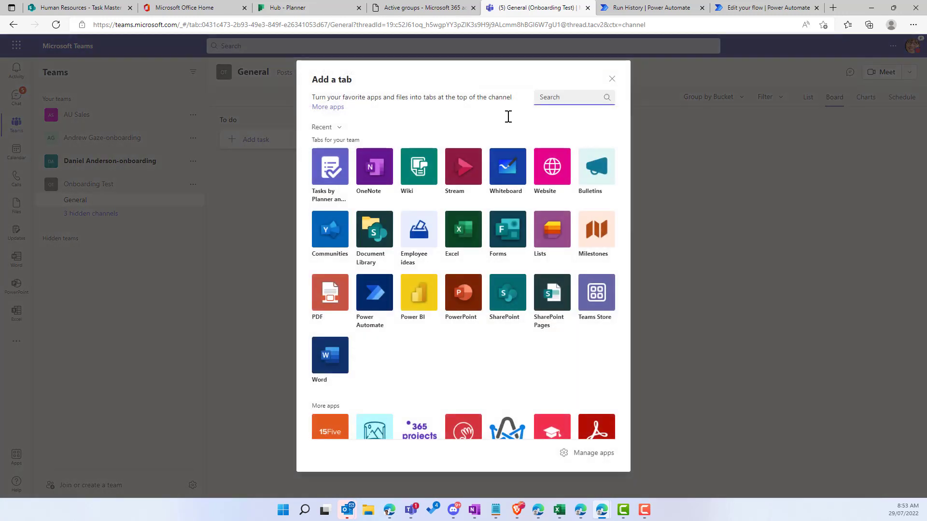
pyautogui.click(328, 167)
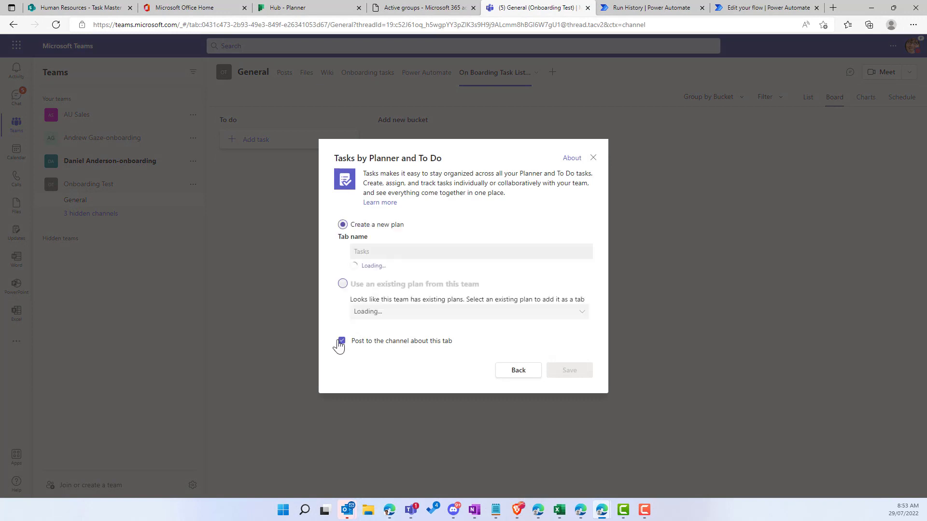
pyautogui.click(342, 285)
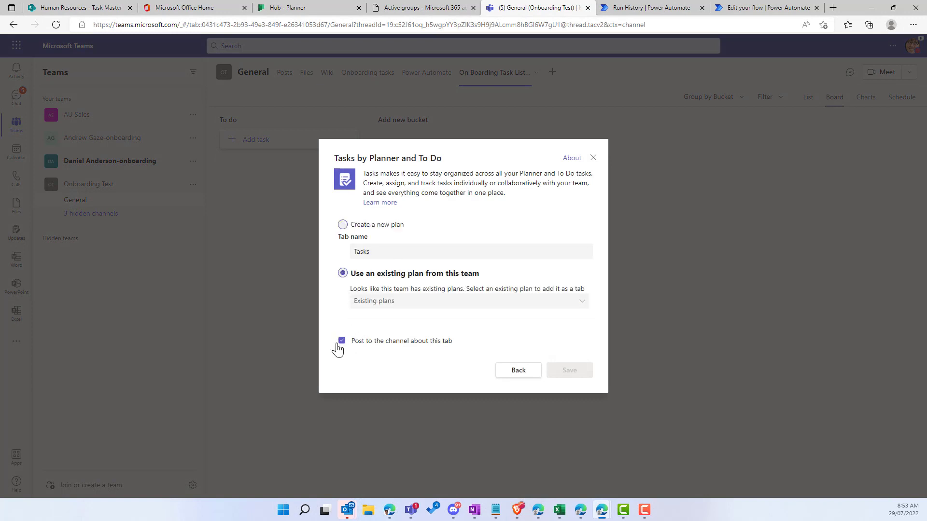
pyautogui.click(464, 305)
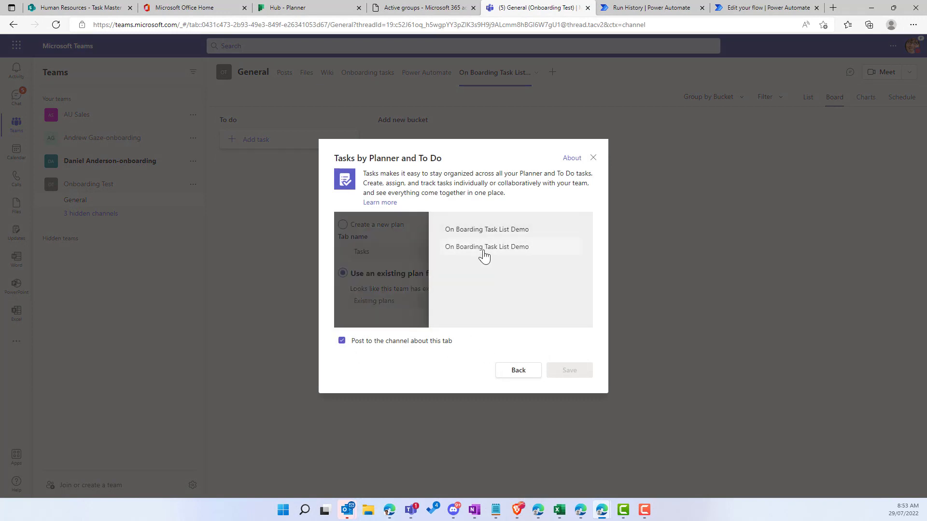
pyautogui.click(485, 256)
pyautogui.click(560, 374)
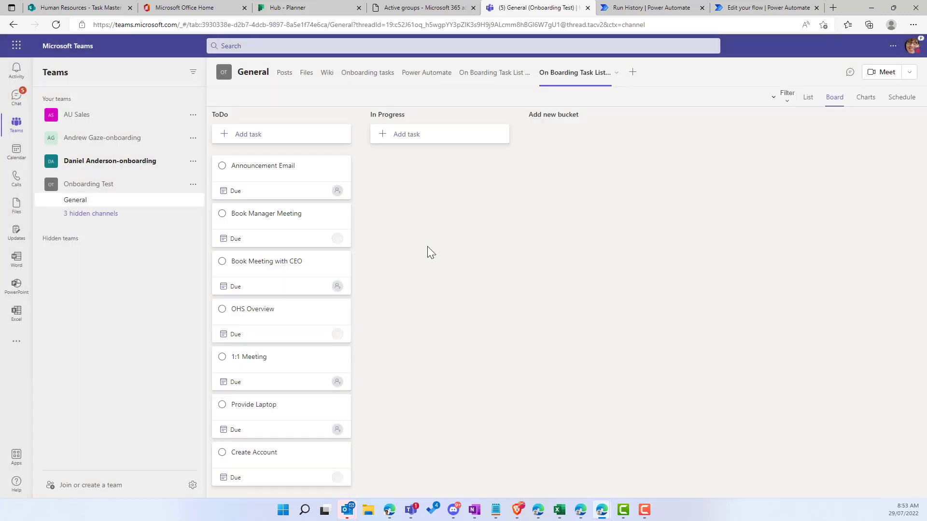
pyautogui.scroll(-1, 333, 227)
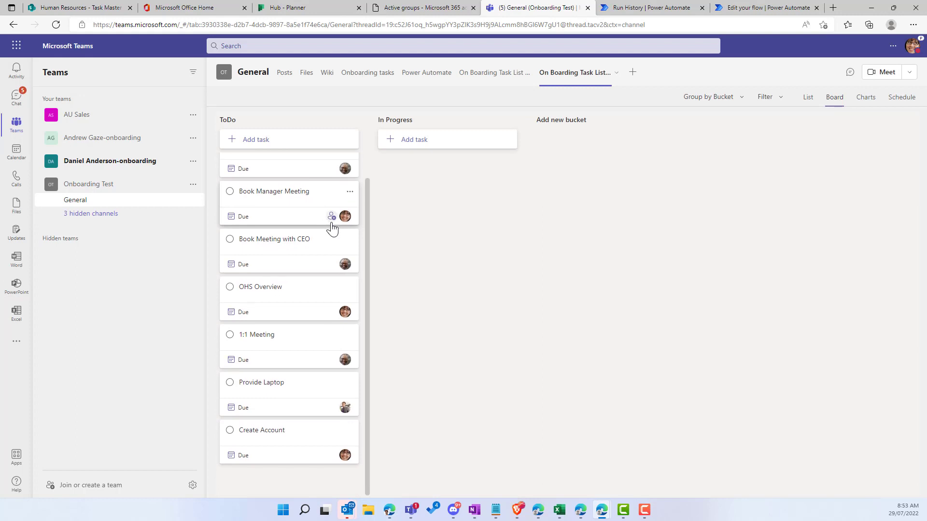
pyautogui.scroll(1, 299, 265)
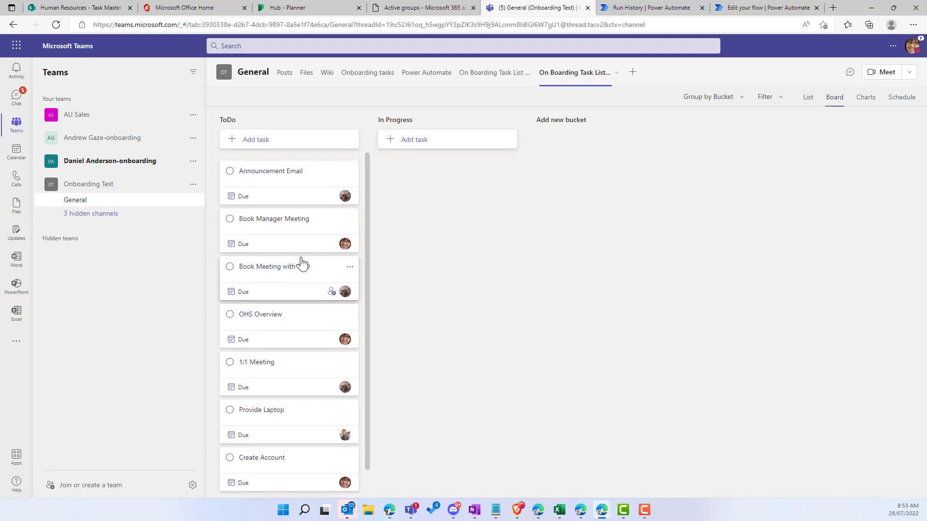